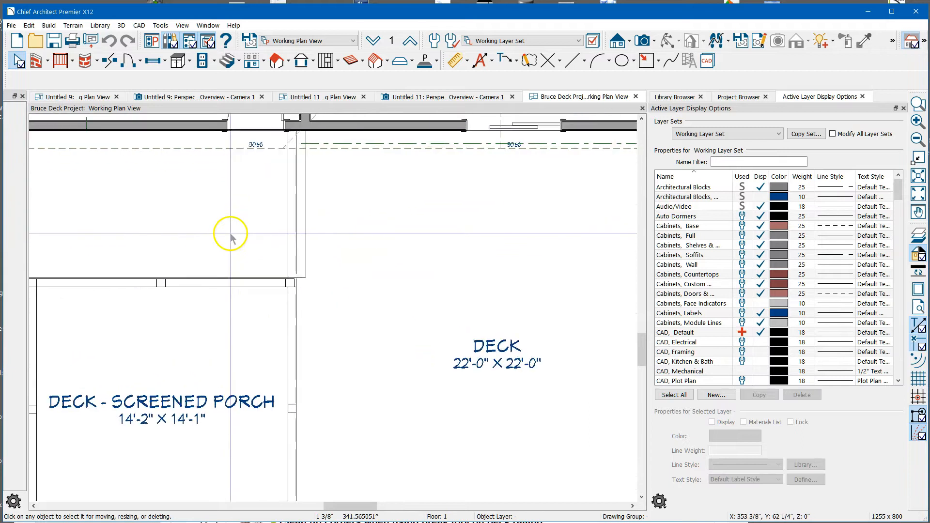
# Step: Pull the slab's edge facing the deck back until it lies about 6'-1 13/16" from the deck railing
pyautogui.click(232, 234)
pyautogui.scroll(-2, 380, 284)
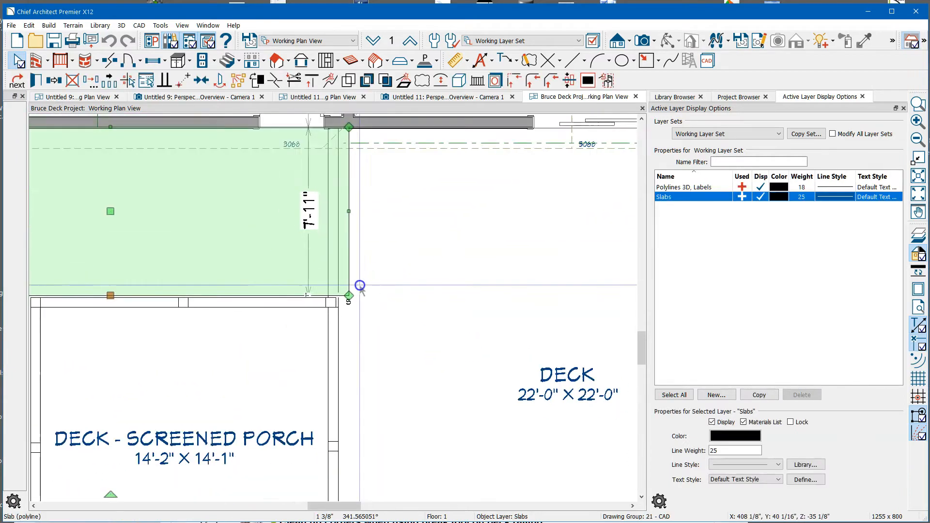
pyautogui.moveTo(349, 219); pyautogui.dragTo(192, 229)
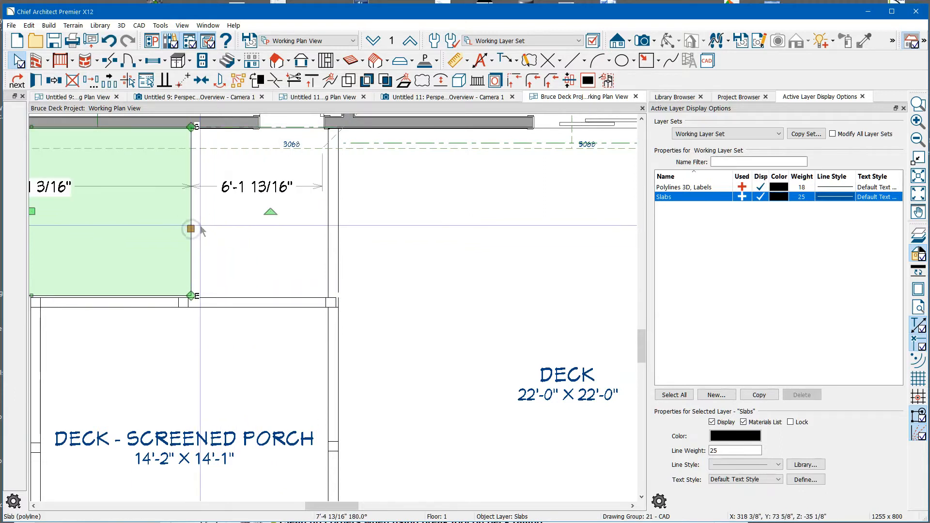
pyautogui.scroll(-2, 291, 199)
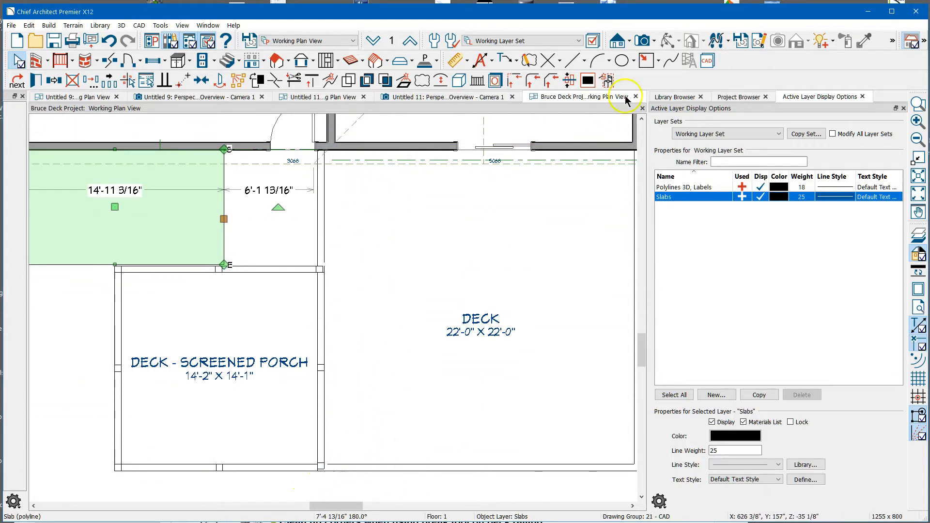
# Step: Create a perspective full overview of the model and set its rendering technique to Vector View
pyautogui.click(655, 42)
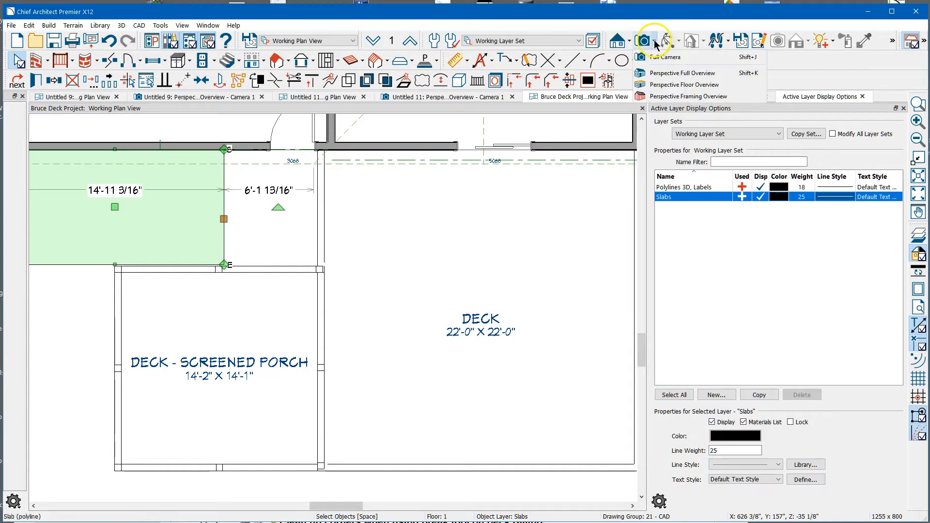
pyautogui.click(657, 73)
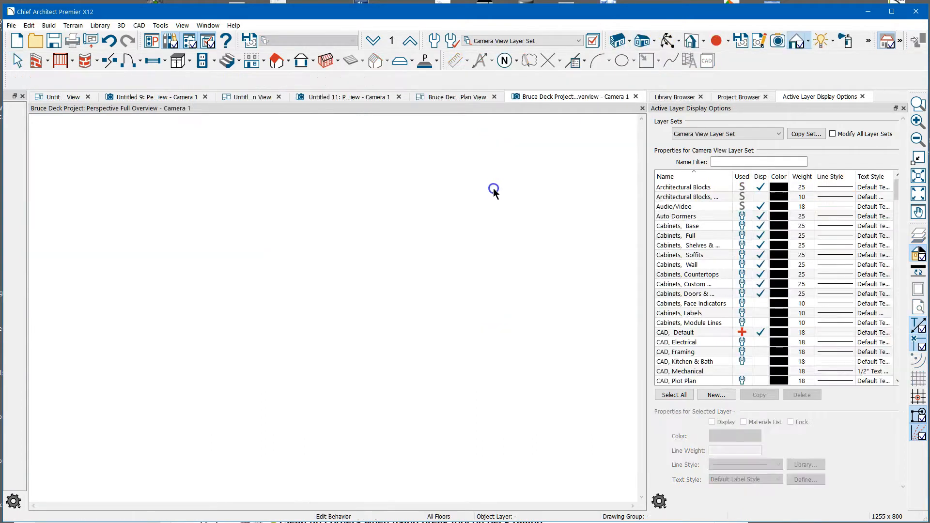
pyautogui.moveTo(394, 234); pyautogui.dragTo(387, 265)
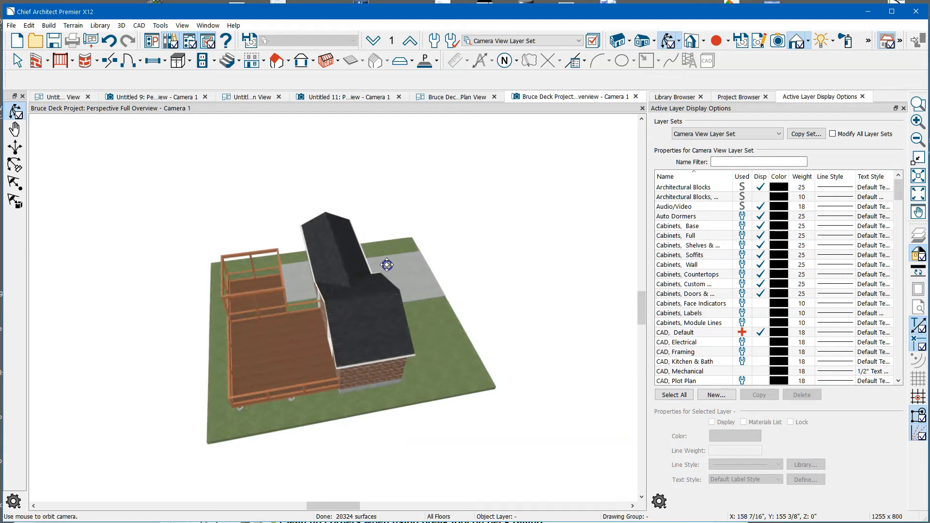
pyautogui.click(809, 44)
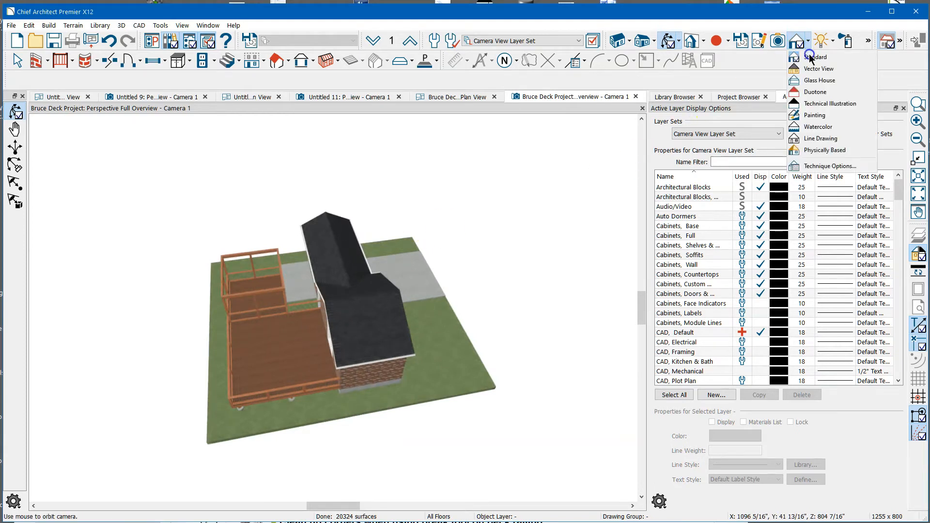
pyautogui.click(807, 67)
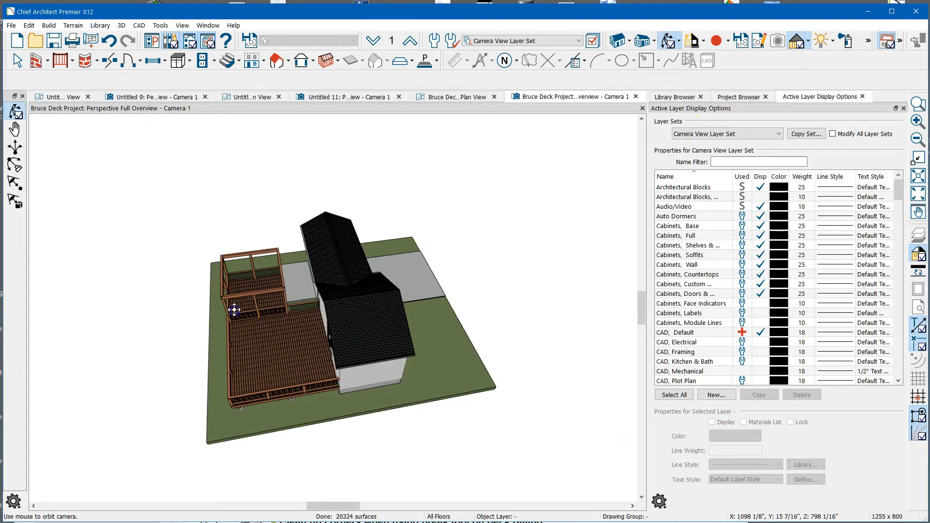
# Step: Turn off the surface patterns in the perspective overview around the screened porch
pyautogui.scroll(10, 234, 310)
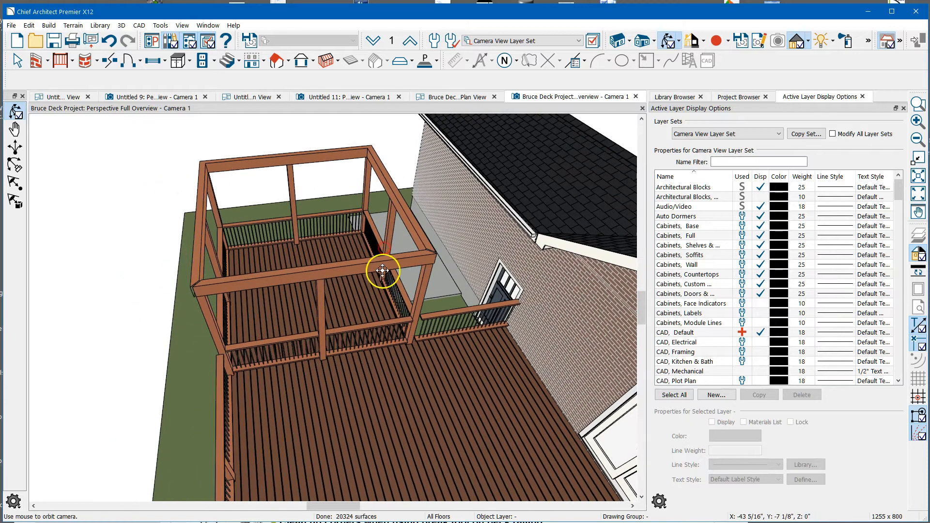
pyautogui.moveTo(383, 272); pyautogui.dragTo(322, 249)
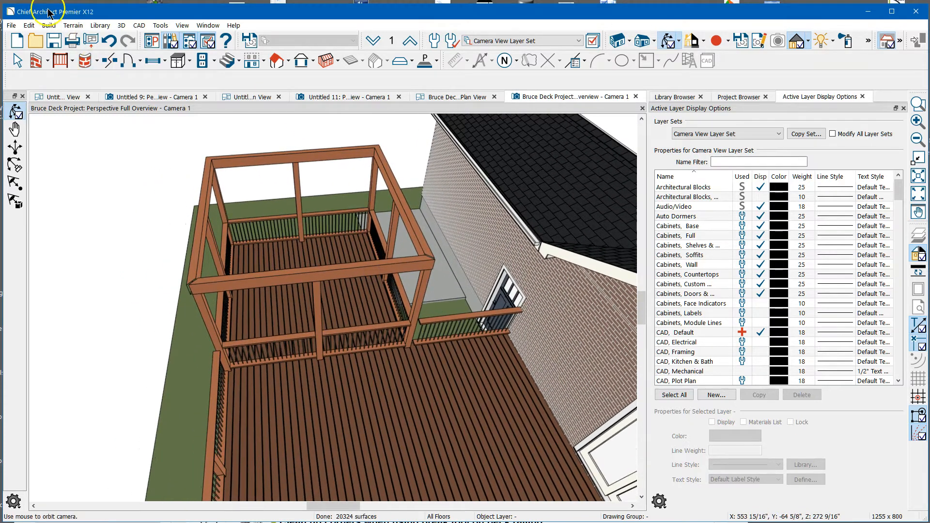
pyautogui.click(121, 27)
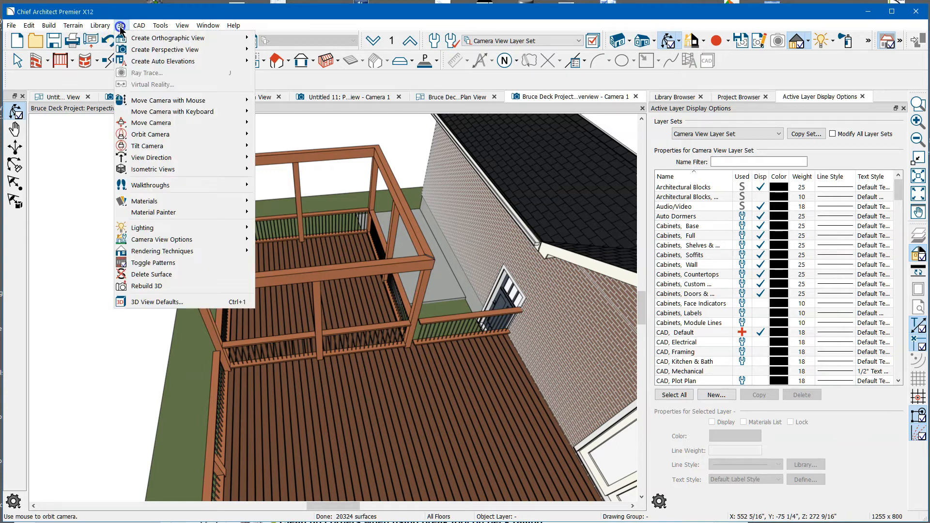
pyautogui.click(156, 264)
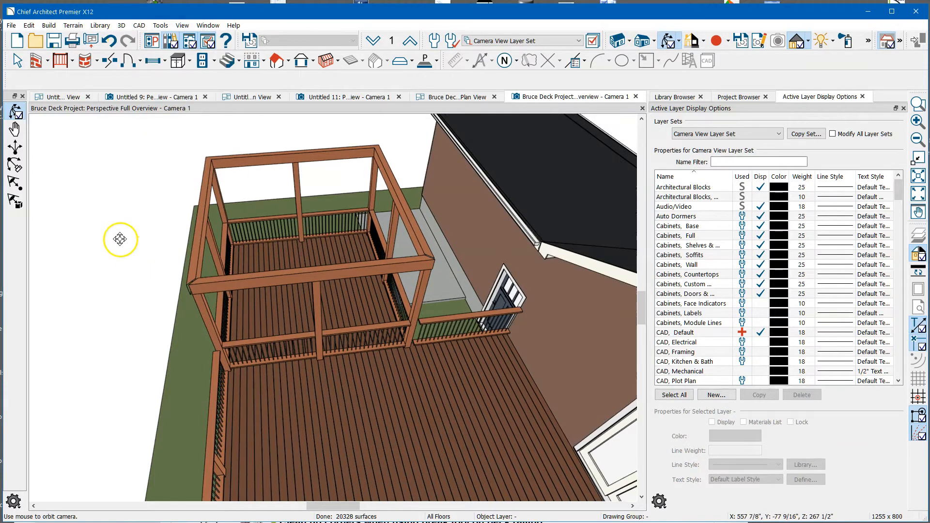
# Step: In the working plan view, shorten the deck railing between the house and screened porch to about 6'-7 13/16", leaving a gap at the porch corner
pyautogui.moveTo(394, 290)
pyautogui.mouseDown()
pyautogui.moveTo(368, 276)
pyautogui.moveTo(361, 294)
pyautogui.moveTo(332, 281)
pyautogui.moveTo(391, 307)
pyautogui.moveTo(405, 373)
pyautogui.moveTo(407, 286)
pyautogui.mouseUp()
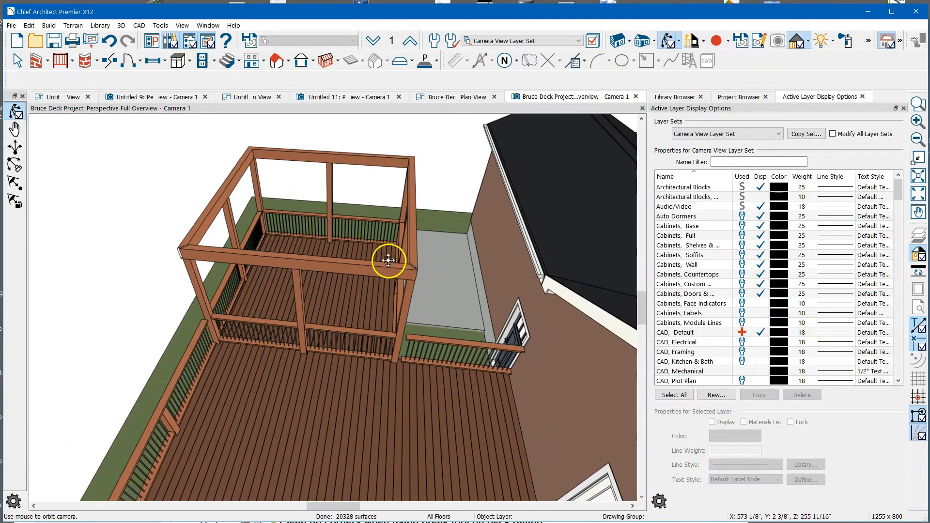
pyautogui.moveTo(232, 348); pyautogui.dragTo(193, 349)
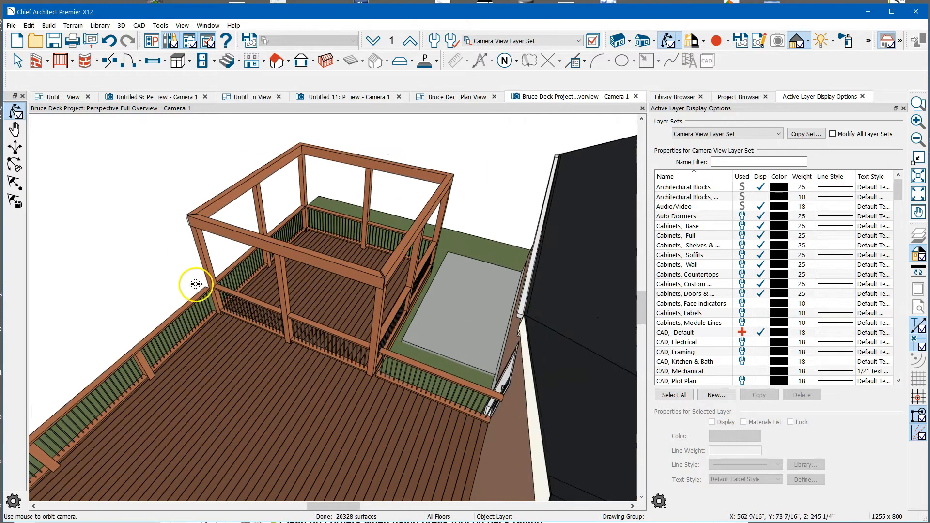
pyautogui.moveTo(209, 302); pyautogui.dragTo(292, 332)
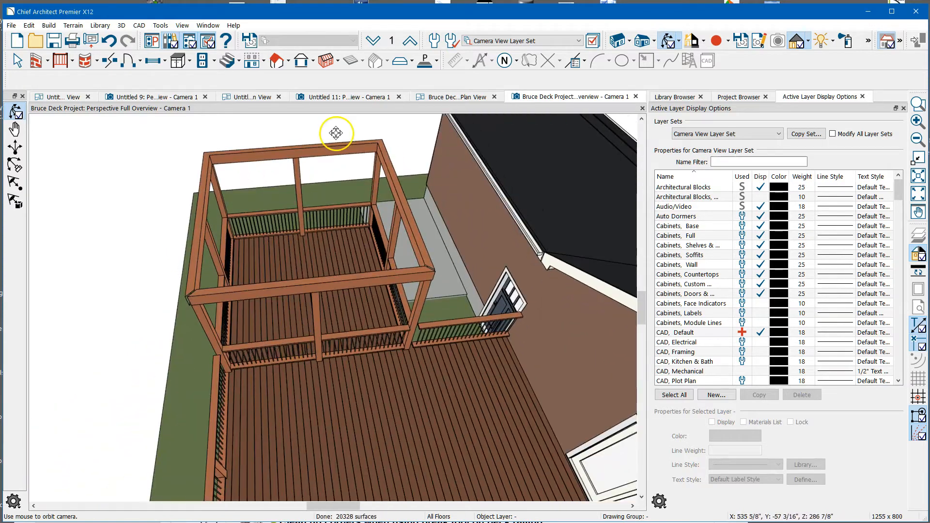
pyautogui.click(463, 95)
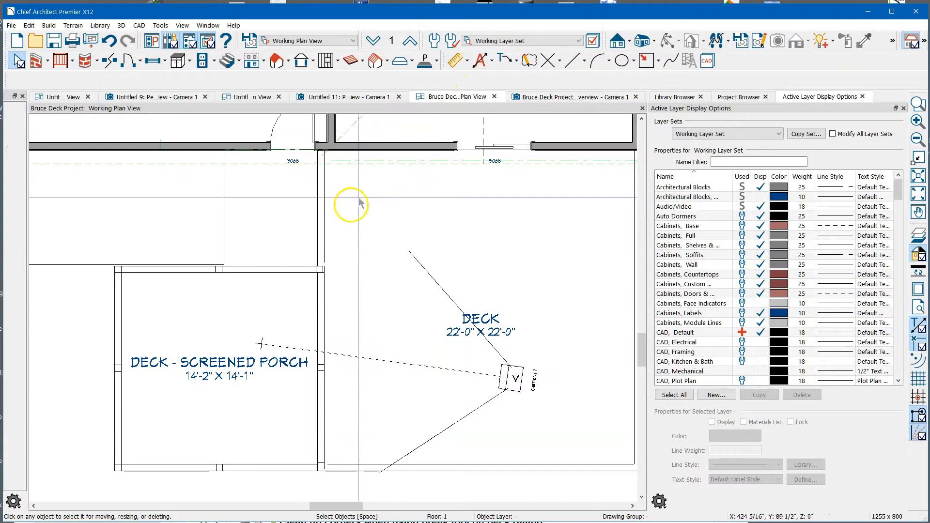
pyautogui.click(325, 257)
pyautogui.moveTo(317, 265); pyautogui.dragTo(318, 245)
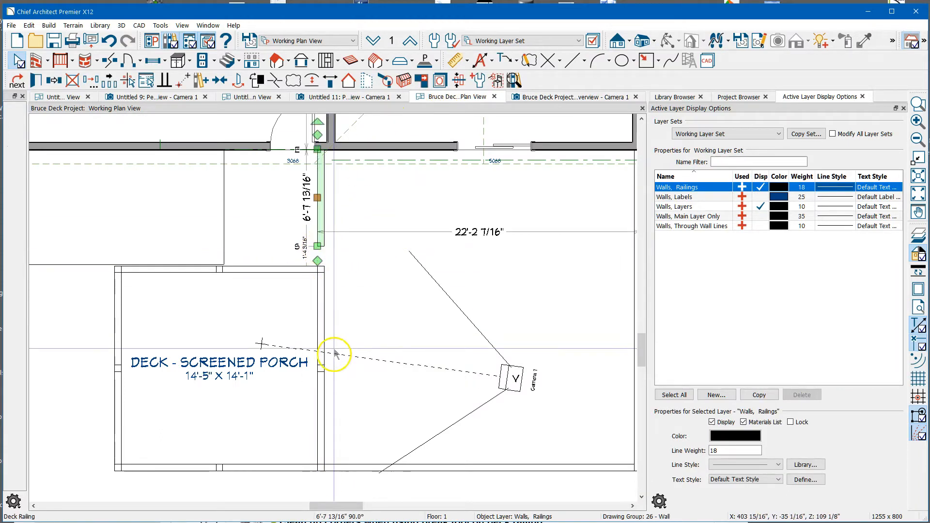
pyautogui.click(347, 468)
# Step: Check the railing gap in the 3D overview and draw a room divider about 4'-4 5/16" long across it in the plan view
pyautogui.click(382, 332)
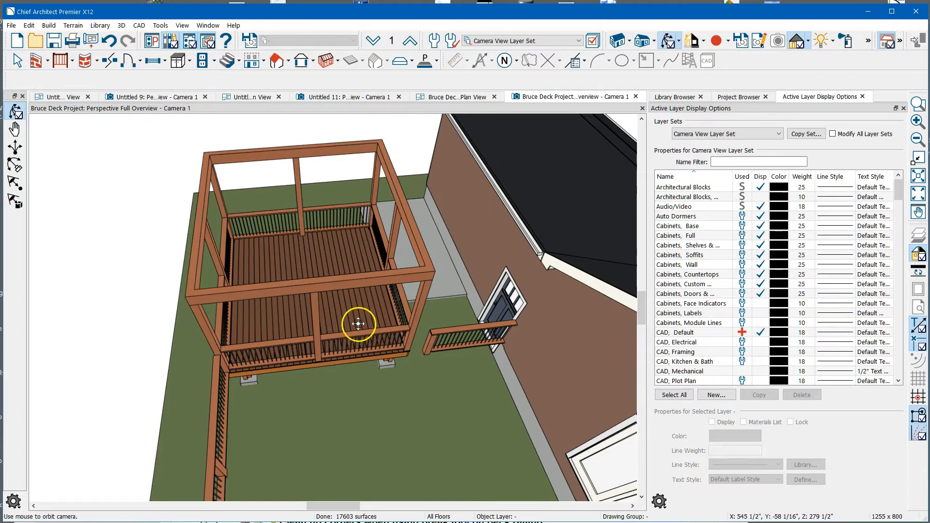
pyautogui.moveTo(433, 271); pyautogui.dragTo(210, 281)
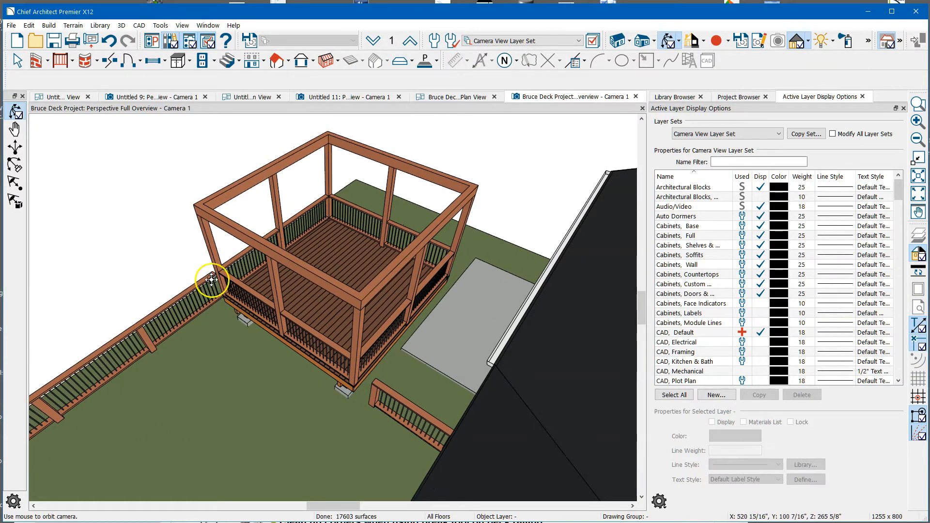
pyautogui.moveTo(228, 316); pyautogui.dragTo(380, 312)
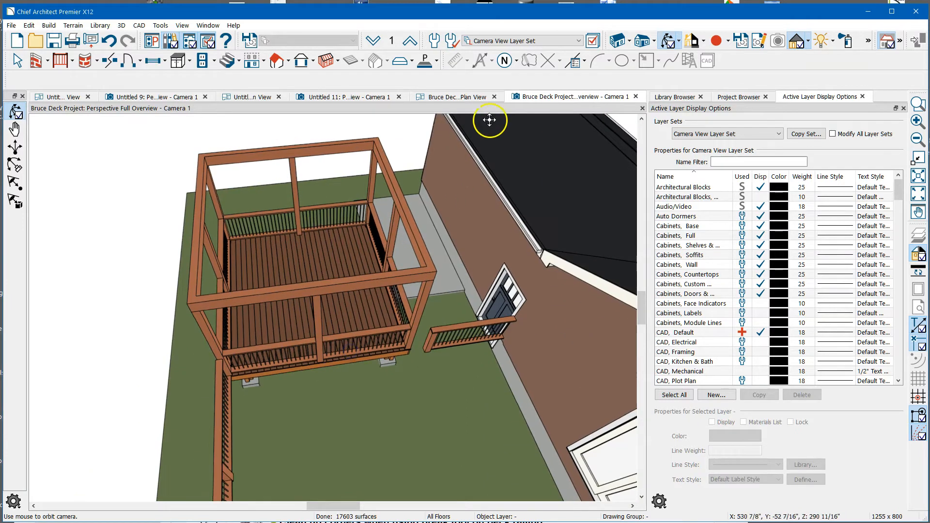
pyautogui.click(470, 98)
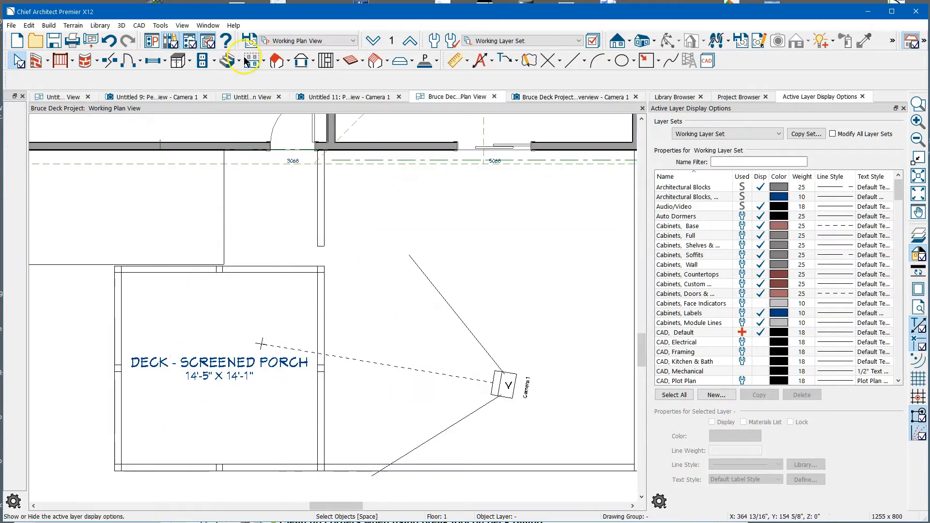
pyautogui.click(43, 67)
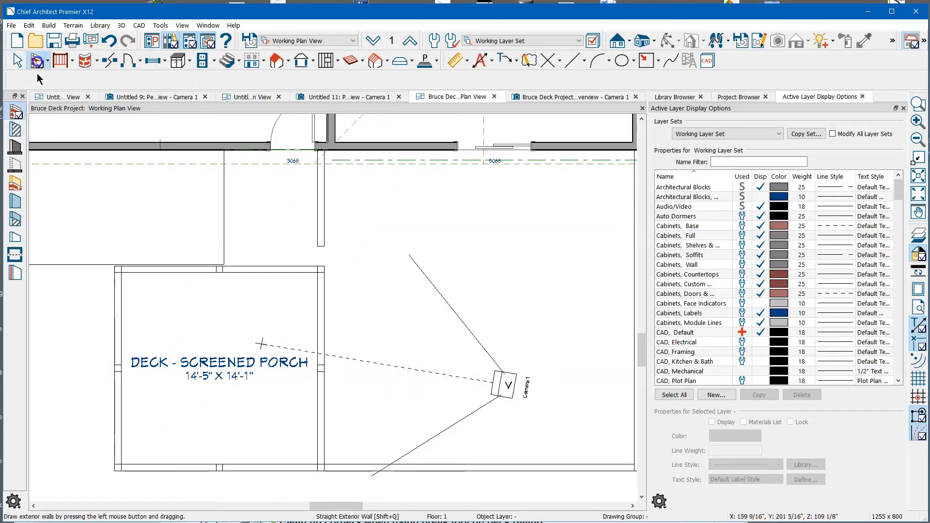
pyautogui.click(14, 256)
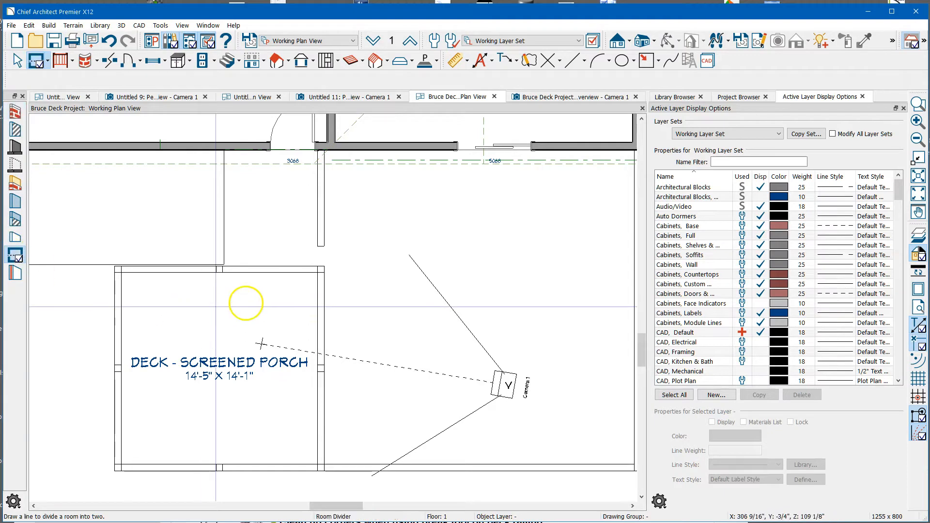
pyautogui.click(300, 255)
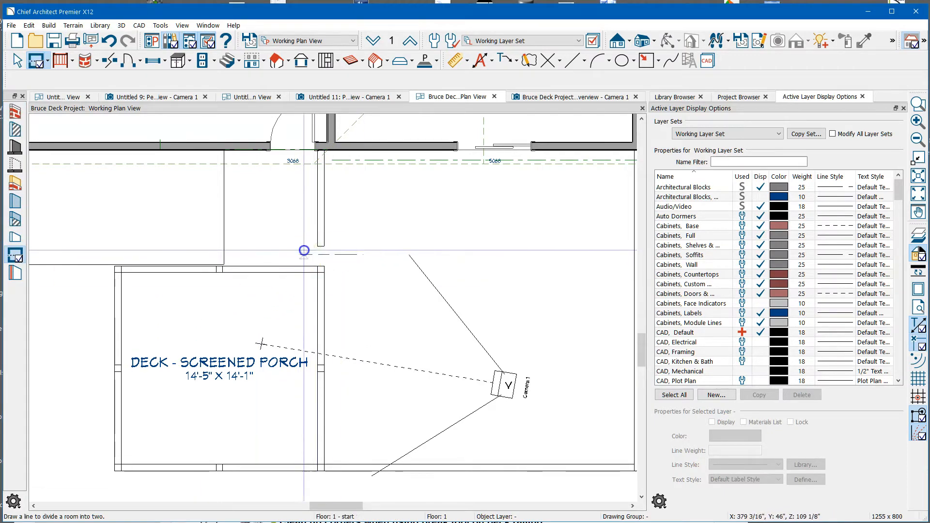
# Step: Draw a second room divider about 9 3/8" long from the first divider to the screened porch corner
pyautogui.scroll(2, 305, 253)
pyautogui.scroll(4, 318, 260)
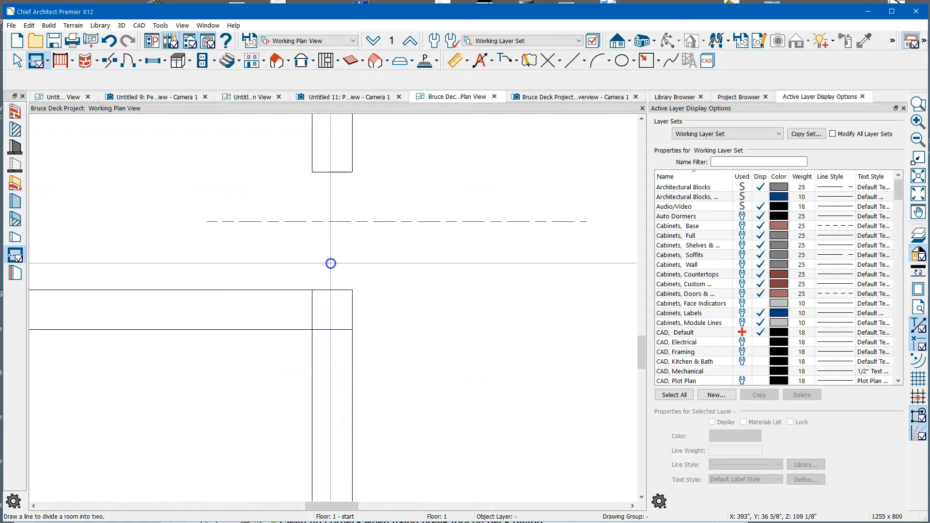
pyautogui.moveTo(332, 220); pyautogui.dragTo(332, 289)
pyautogui.press('space')
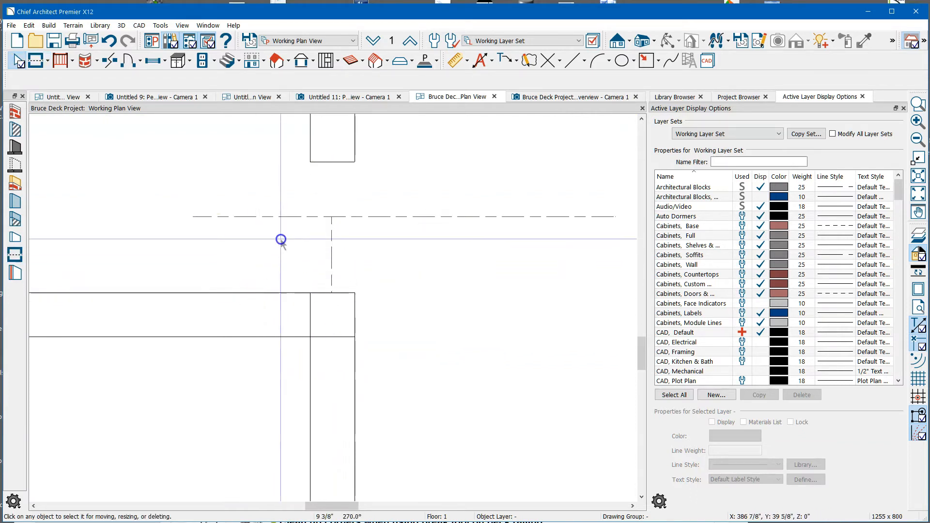
# Step: Set the distance between the long room divider and the screened porch wall to 1/32"
pyautogui.click(283, 217)
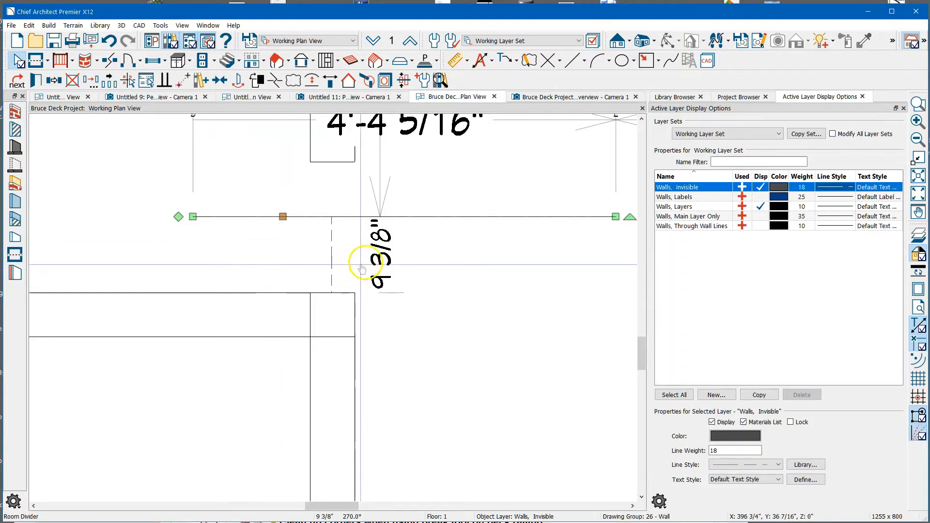
pyautogui.click(383, 259)
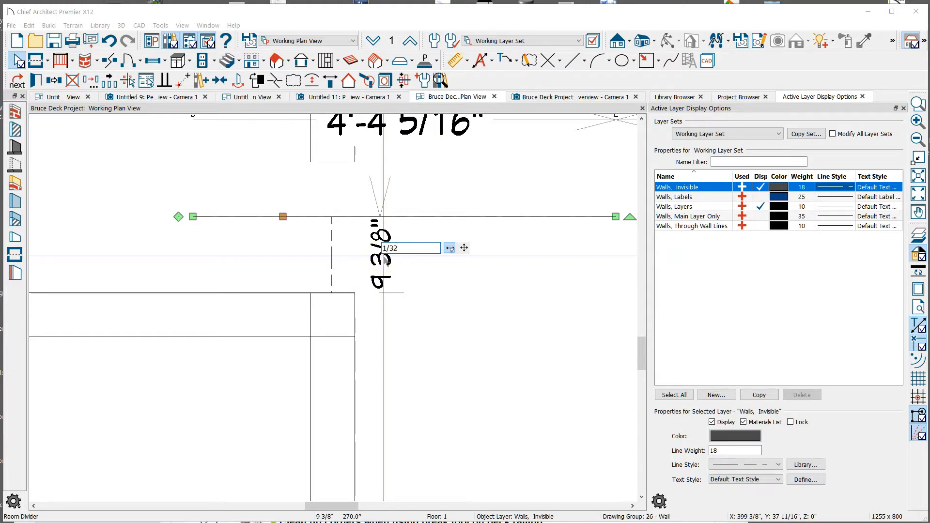
pyautogui.press('Return')
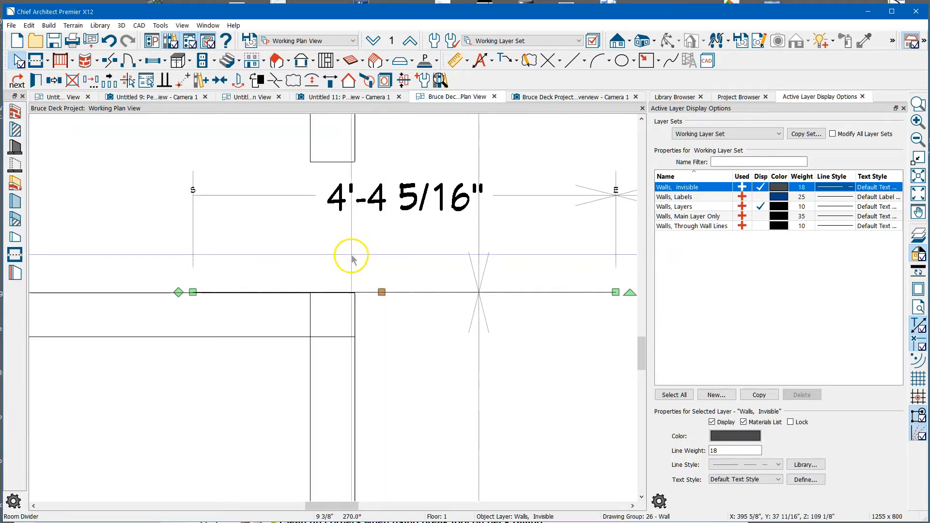
# Step: Extend the shortened deck railing to the room divider at the screened porch corner
pyautogui.click(331, 164)
pyautogui.moveTo(331, 164); pyautogui.dragTo(313, 292)
pyautogui.click(270, 247)
pyautogui.scroll(-4, 271, 221)
pyautogui.scroll(-1, 271, 221)
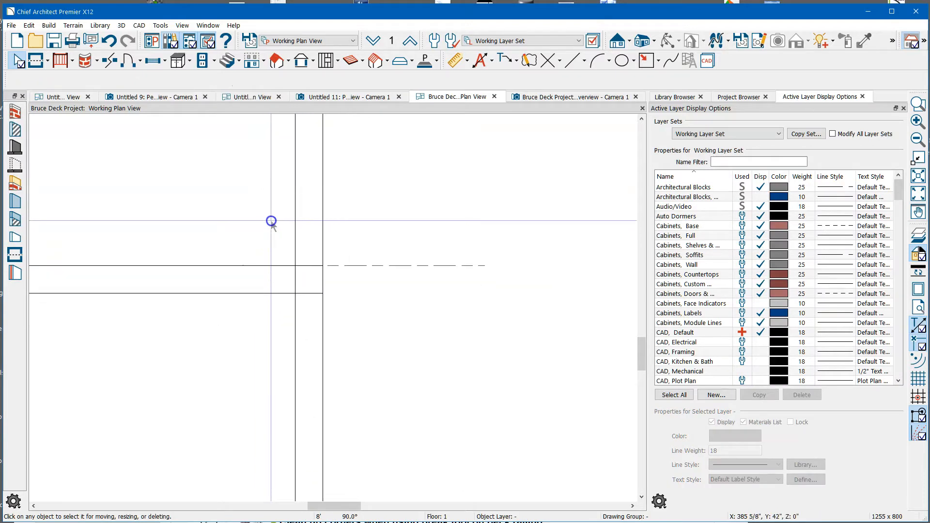
pyautogui.scroll(-2, 271, 221)
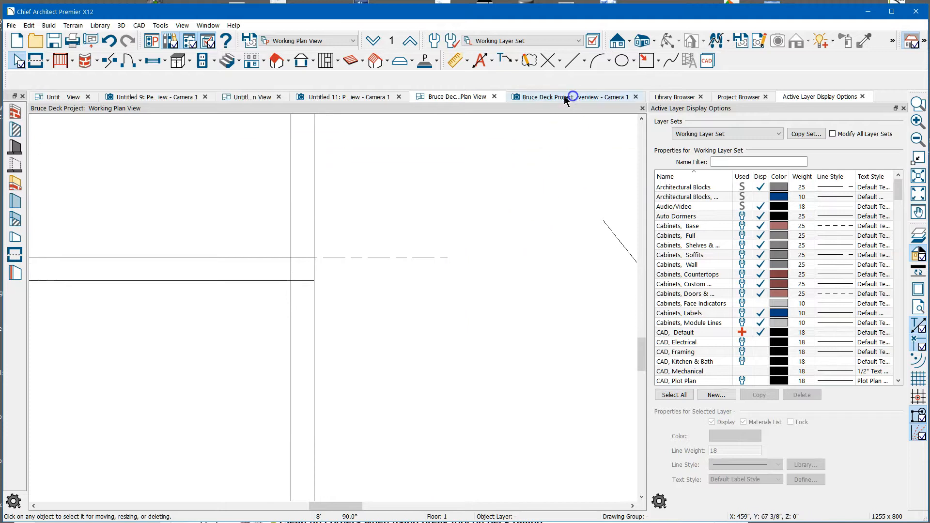
# Step: Check the railing corner in the 3D overview and open the specification of the deck railing between the porch post and house wall
pyautogui.moveTo(483, 197); pyautogui.dragTo(437, 289)
pyautogui.scroll(6, 421, 350)
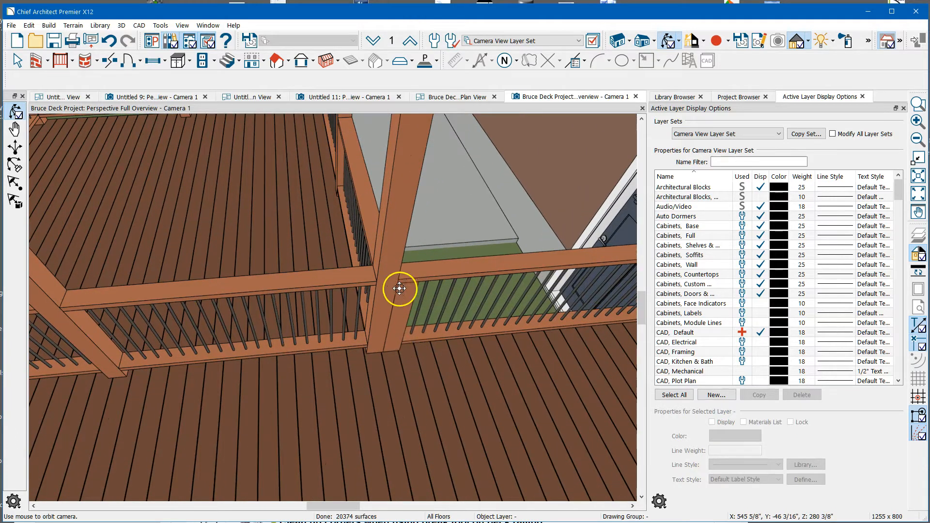
pyautogui.scroll(-3, 381, 279)
pyautogui.scroll(-3, 257, 270)
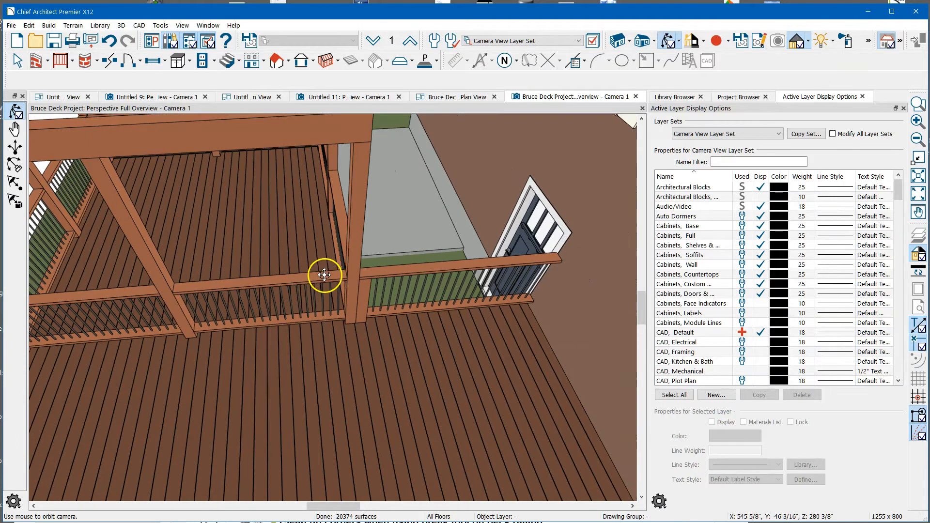
pyautogui.press('space')
pyautogui.click(368, 275)
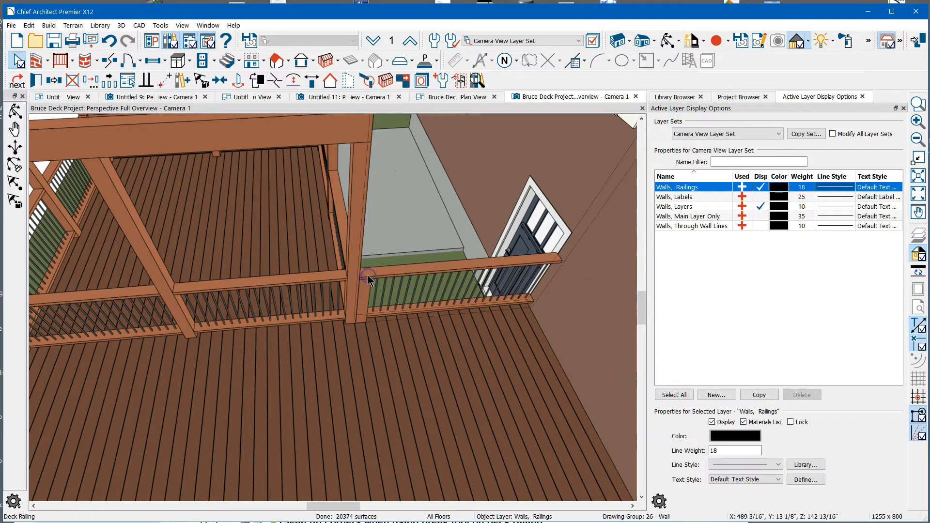
pyautogui.click(408, 272)
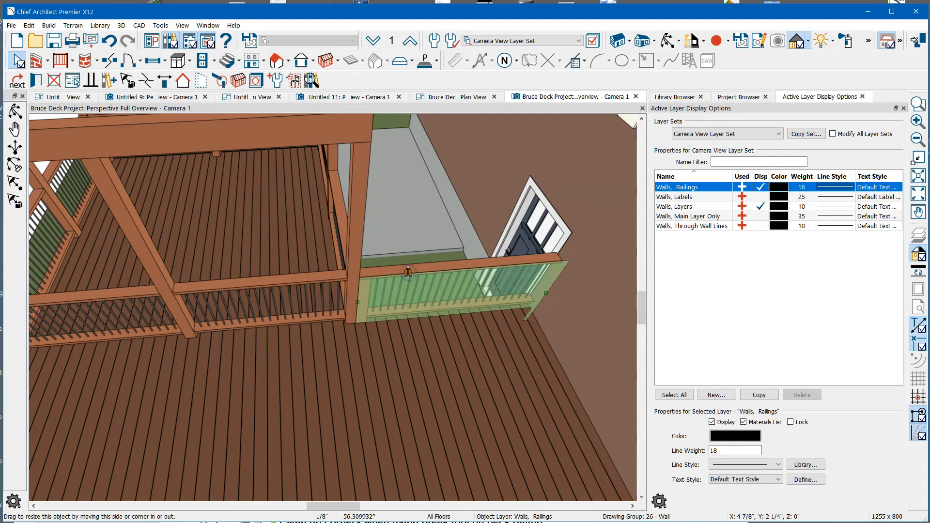
pyautogui.doubleClick(408, 272)
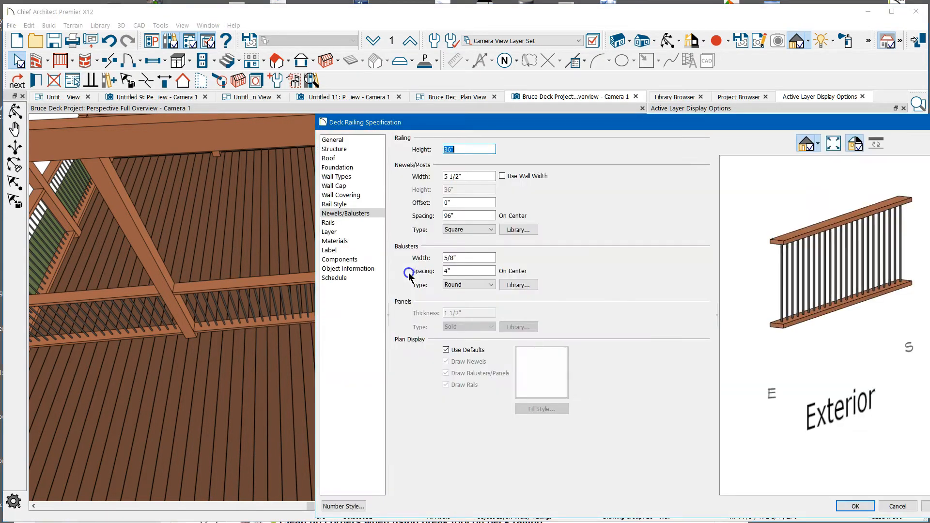
# Step: Set the newel post width of this deck railing to 0
pyautogui.click(343, 205)
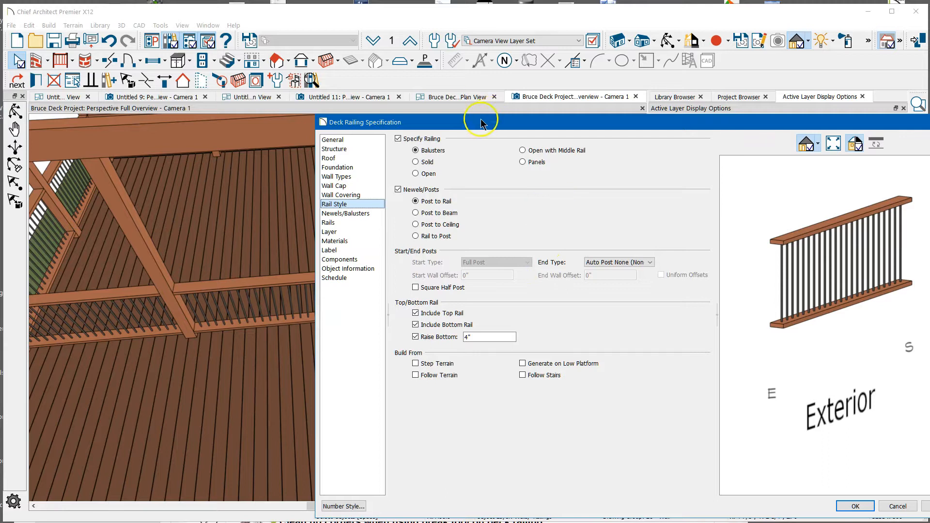
pyautogui.moveTo(473, 123); pyautogui.dragTo(728, 124)
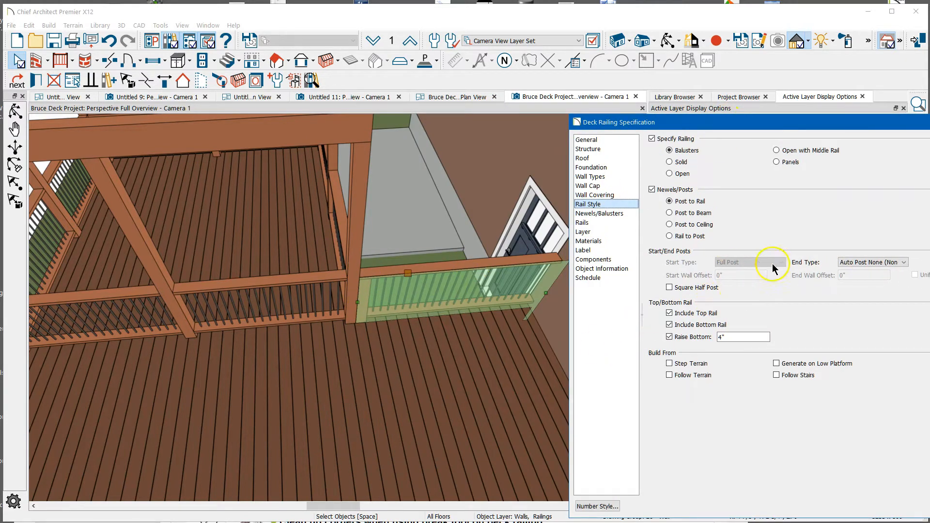
pyautogui.moveTo(813, 130); pyautogui.dragTo(474, 86)
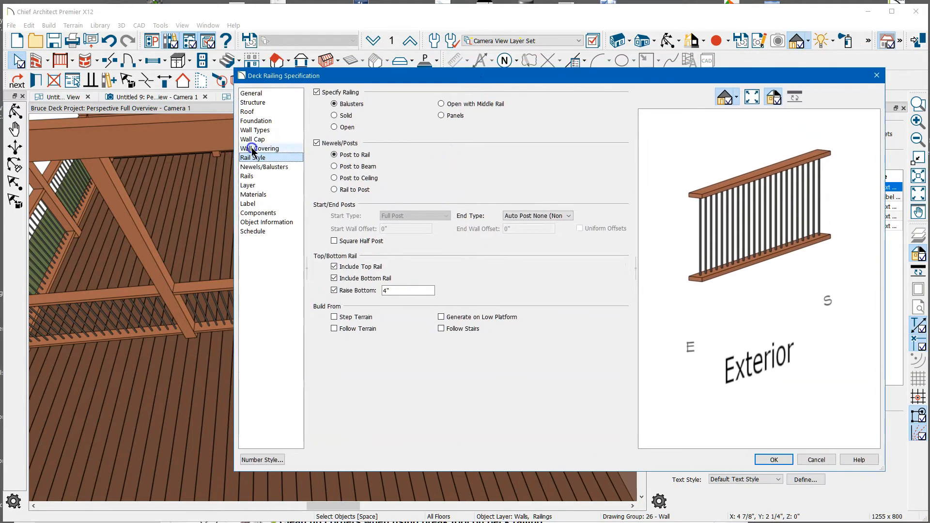
pyautogui.click(270, 167)
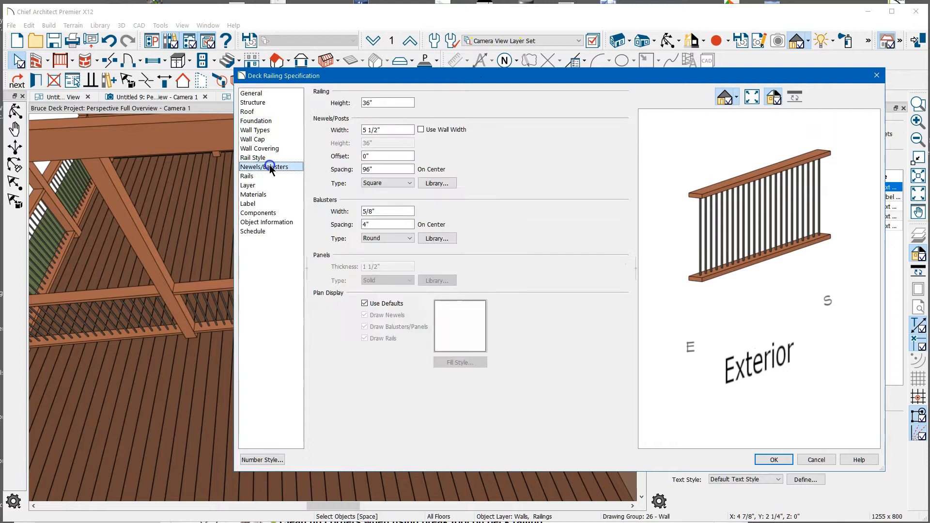
pyautogui.click(394, 129)
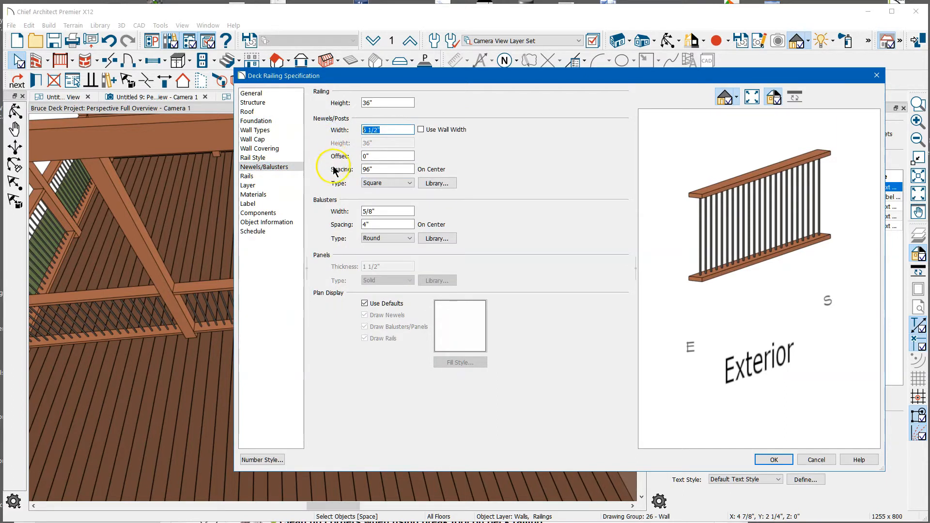
pyautogui.write('0')
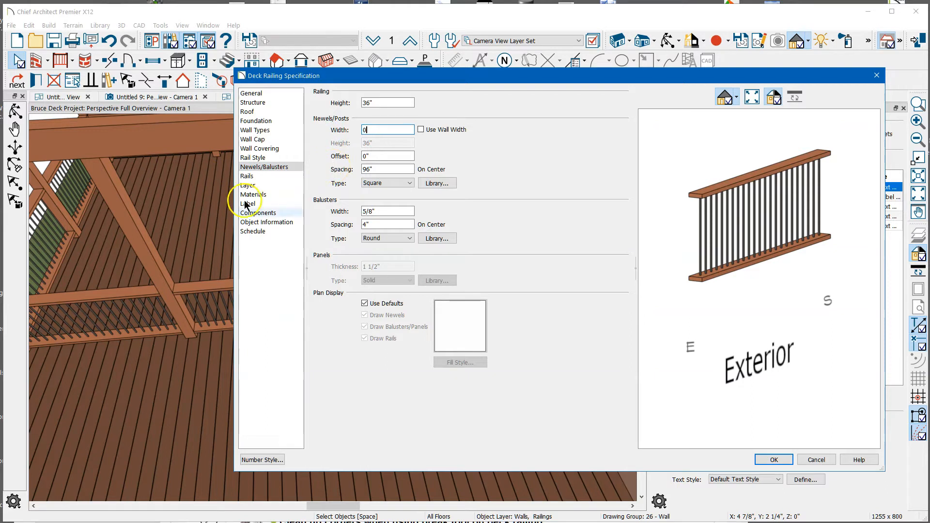
pyautogui.click(771, 460)
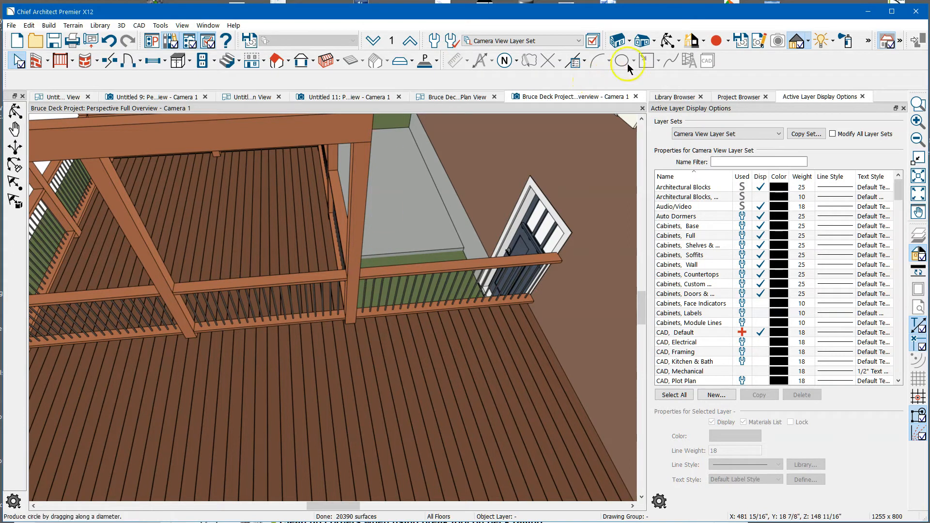
# Step: Examine the edited railing and the front corner where the deck railing meets the porch in the 3D overview
pyautogui.click(667, 44)
pyautogui.moveTo(475, 207); pyautogui.dragTo(453, 165)
pyautogui.click(449, 301)
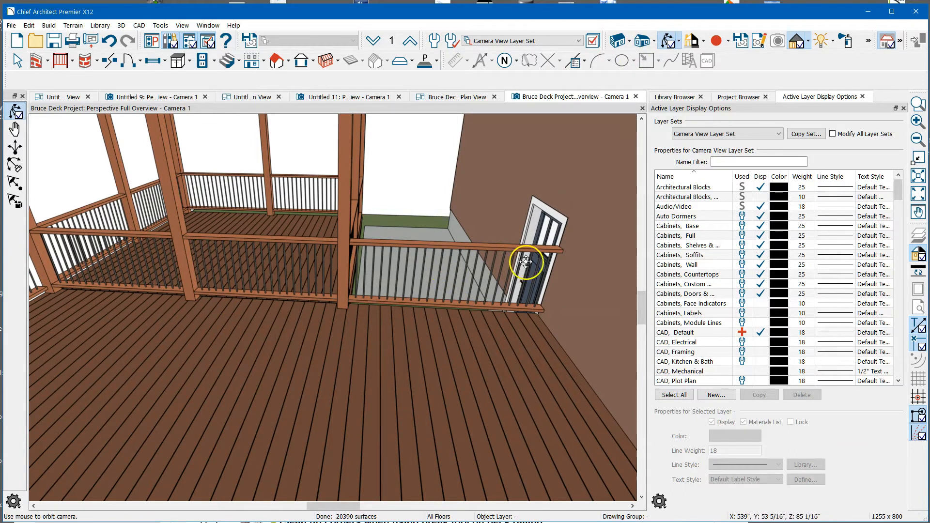
pyautogui.moveTo(424, 289)
pyautogui.mouseDown()
pyautogui.moveTo(407, 286)
pyautogui.moveTo(417, 272)
pyautogui.moveTo(427, 280)
pyautogui.mouseUp()
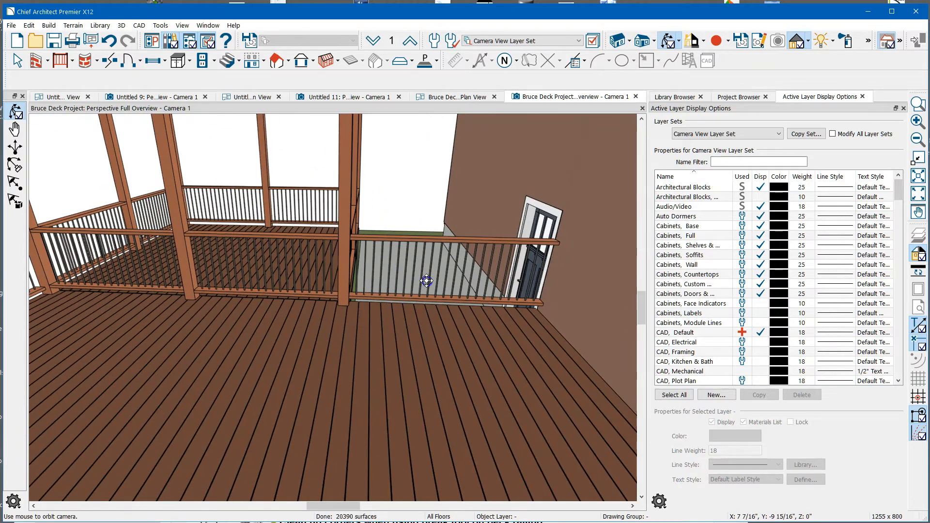
pyautogui.moveTo(318, 313); pyautogui.dragTo(296, 182)
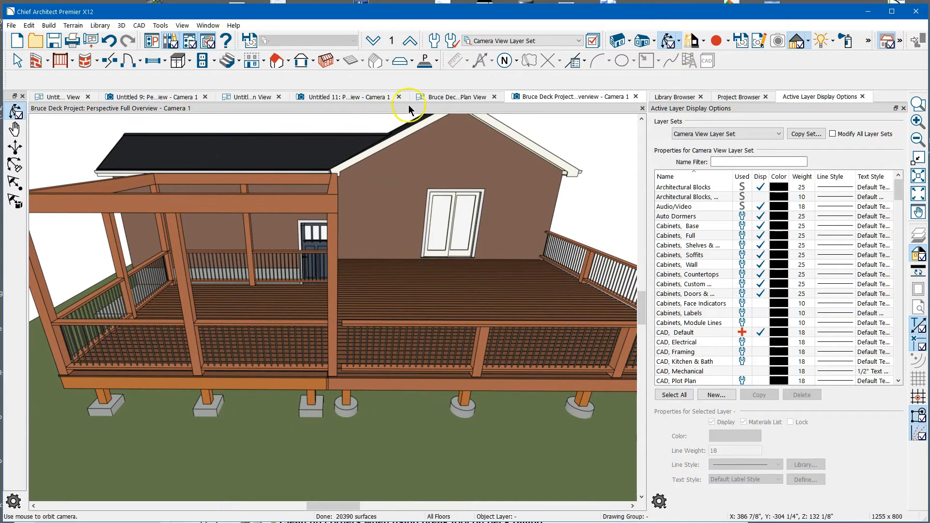
# Step: Shorten the front deck railing in the plan view, leaving a gap of about 4'-0 3/8" to the porch wall
pyautogui.click(442, 97)
pyautogui.scroll(-5, 344, 241)
pyautogui.scroll(5, 316, 401)
pyautogui.click(307, 291)
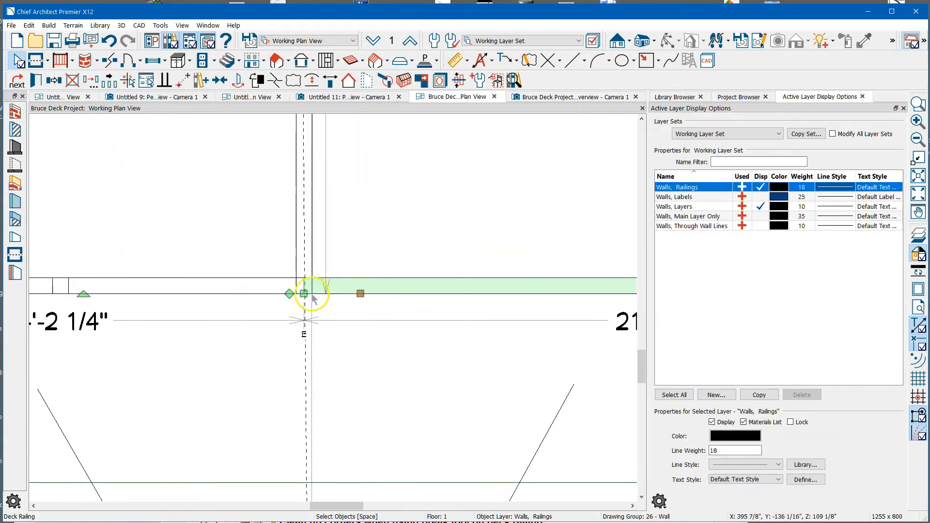
pyautogui.moveTo(308, 292); pyautogui.dragTo(452, 297)
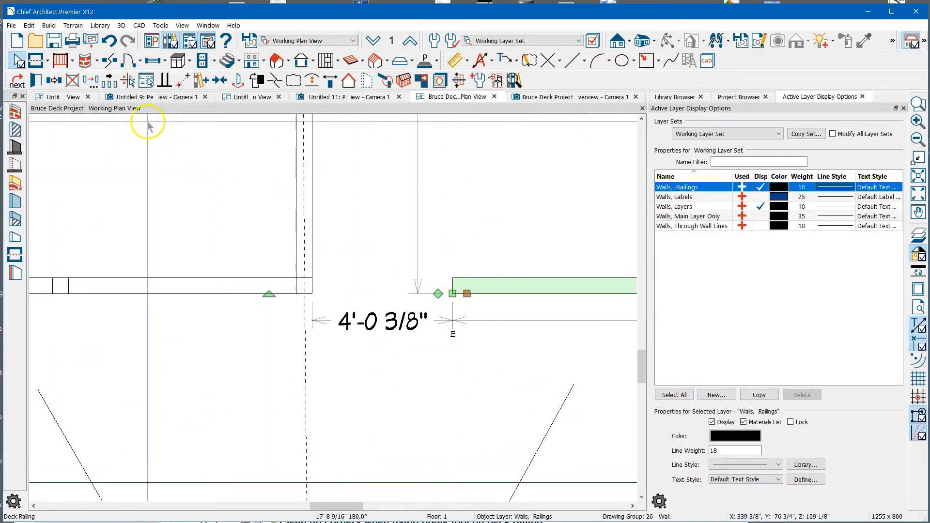
# Step: Draw a room divider about 3'-7 3/16" long across the front gap and a short one joining it to the porch corner
pyautogui.click(37, 61)
pyautogui.moveTo(344, 231); pyautogui.dragTo(344, 356)
pyautogui.moveTo(316, 288); pyautogui.dragTo(344, 286)
pyautogui.scroll(3, 317, 286)
# Step: Move the short room divider about 2 5/8" toward the house, within the thickness of the railing
pyautogui.press('space')
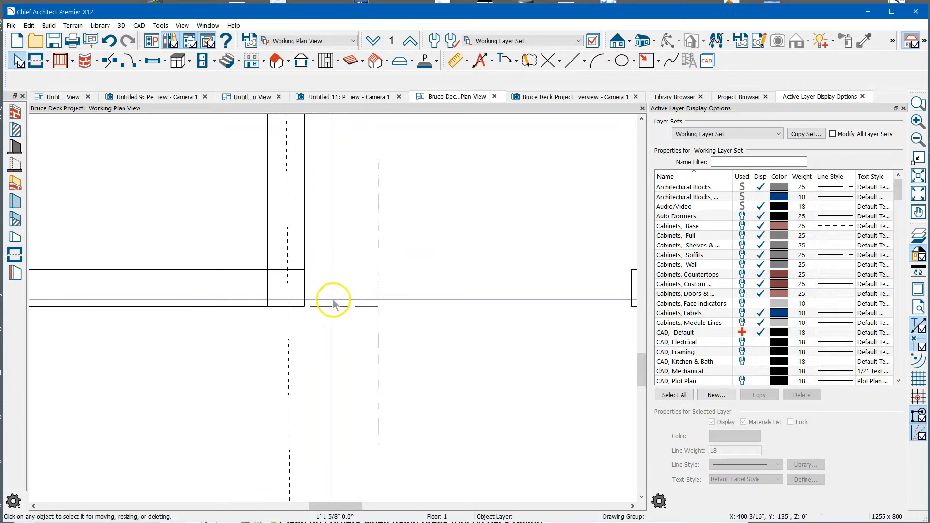
pyautogui.click(330, 307)
pyautogui.moveTo(330, 307); pyautogui.dragTo(335, 289)
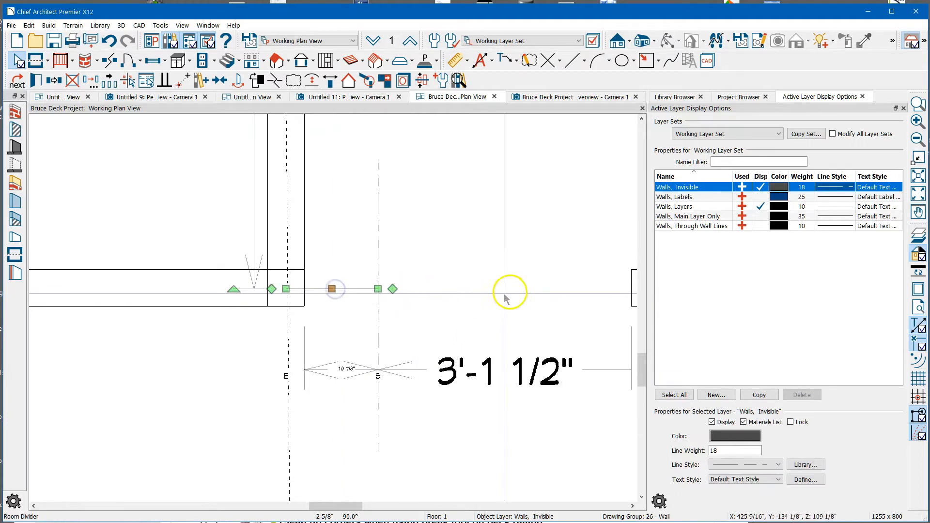
# Step: Extend the shortened front deck railing to the long room divider
pyautogui.click(632, 295)
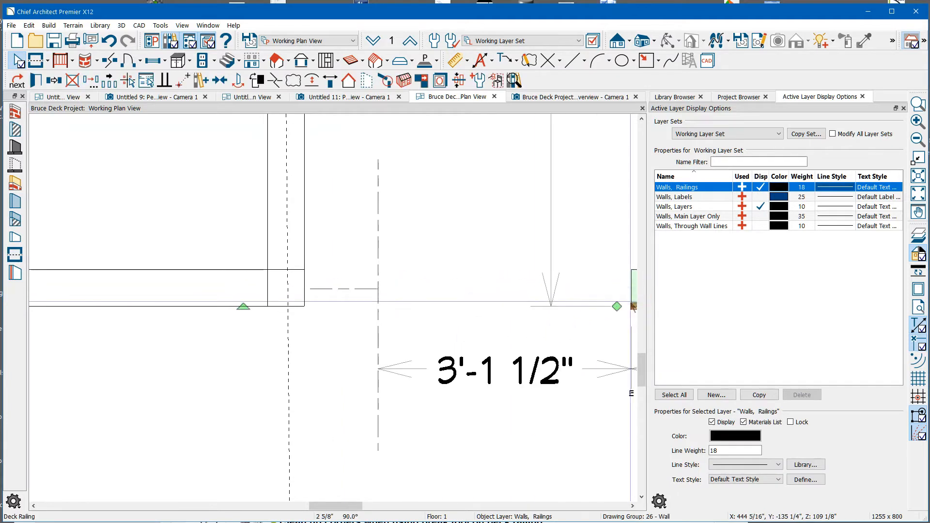
pyautogui.scroll(-1, 493, 284)
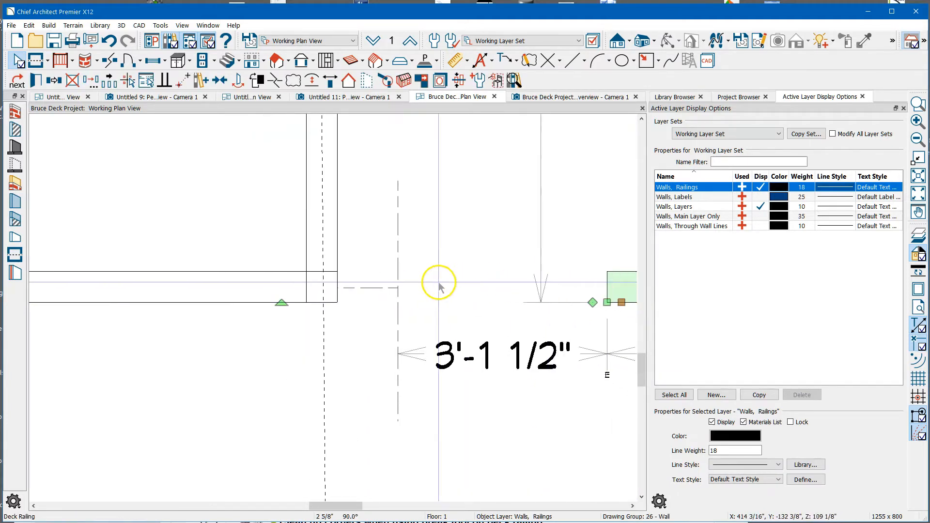
pyautogui.moveTo(608, 303); pyautogui.dragTo(400, 301)
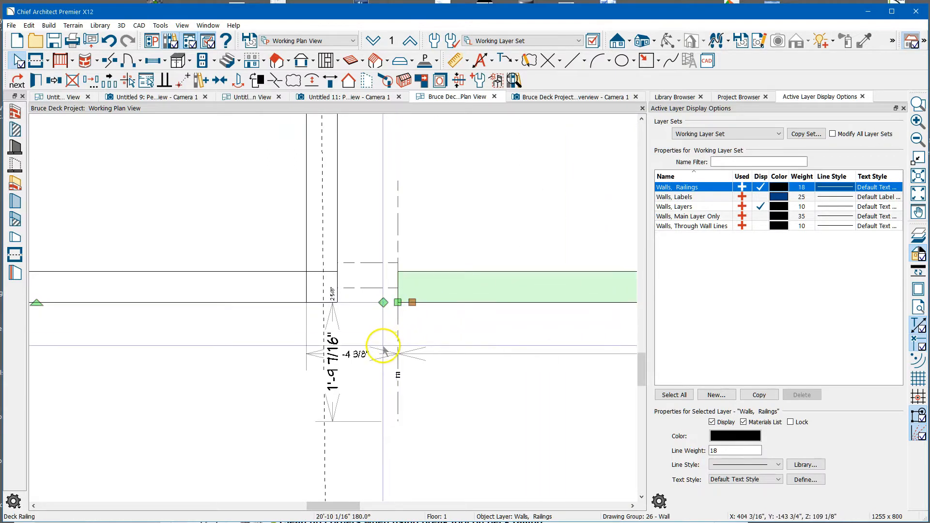
# Step: Try to set the distance from the front railing's end at the room divider to the porch wall to 1/32"
pyautogui.scroll(2, 386, 352)
pyautogui.click(406, 318)
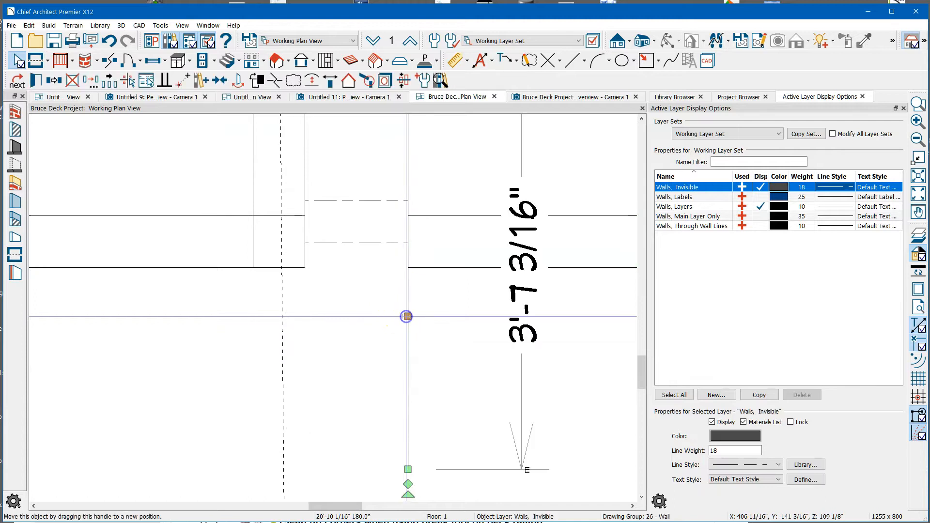
pyautogui.scroll(-3, 388, 385)
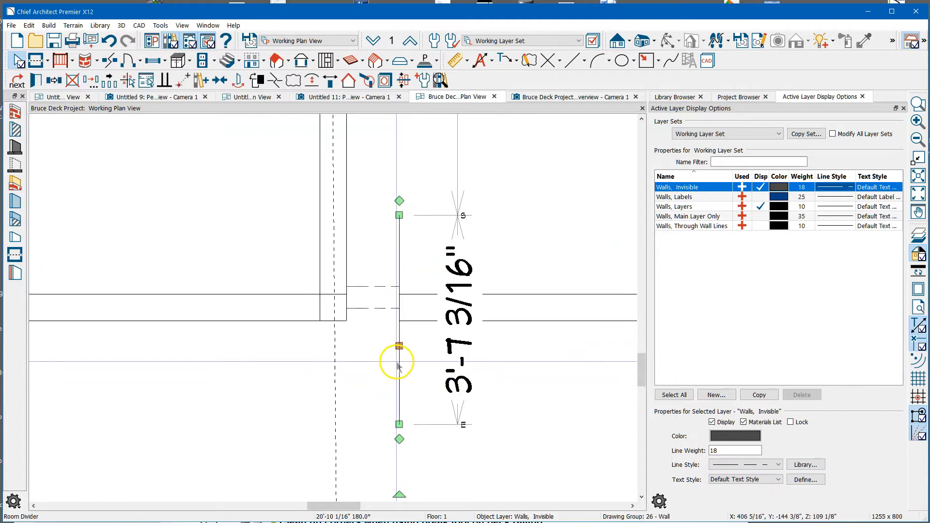
pyautogui.moveTo(396, 315); pyautogui.dragTo(399, 268)
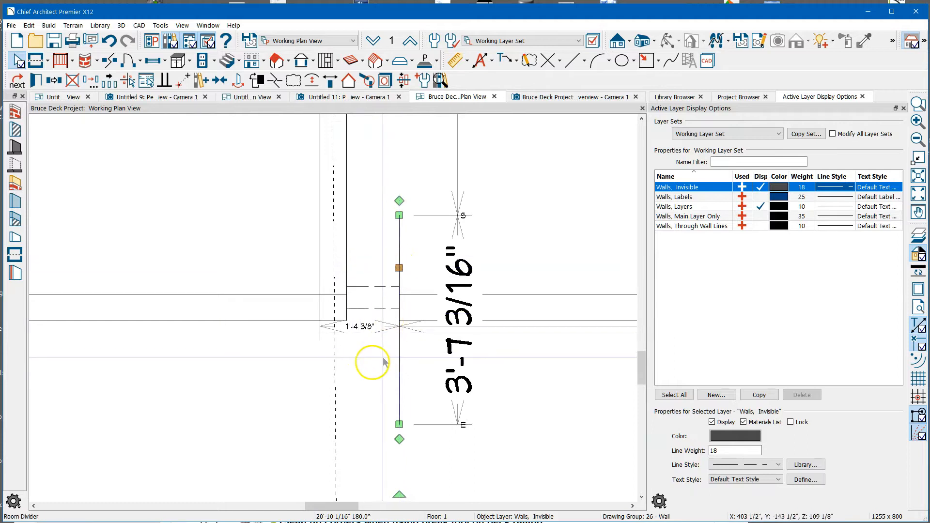
pyautogui.scroll(2, 384, 316)
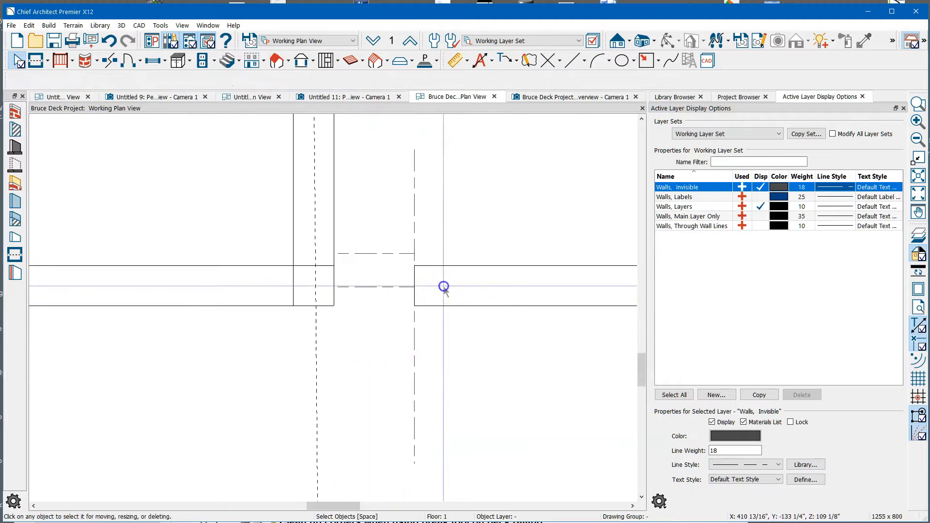
pyautogui.click(444, 287)
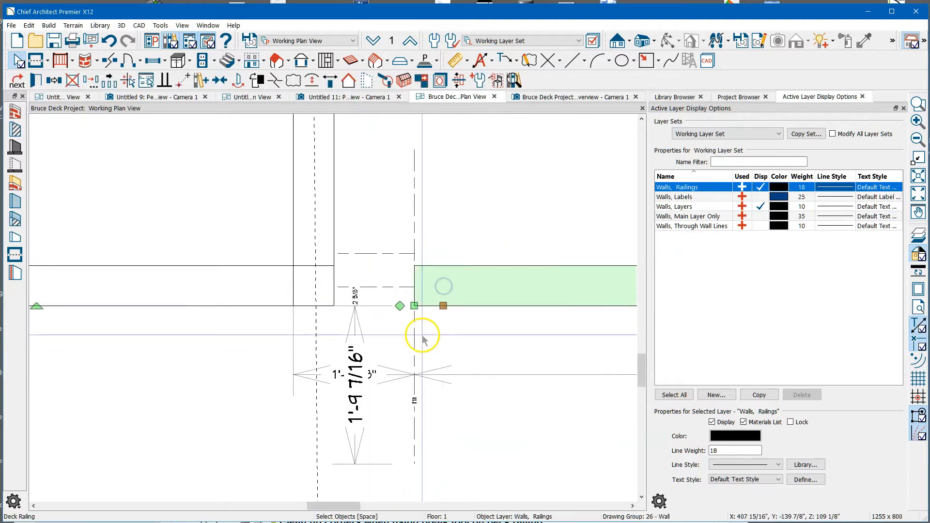
pyautogui.click(388, 373)
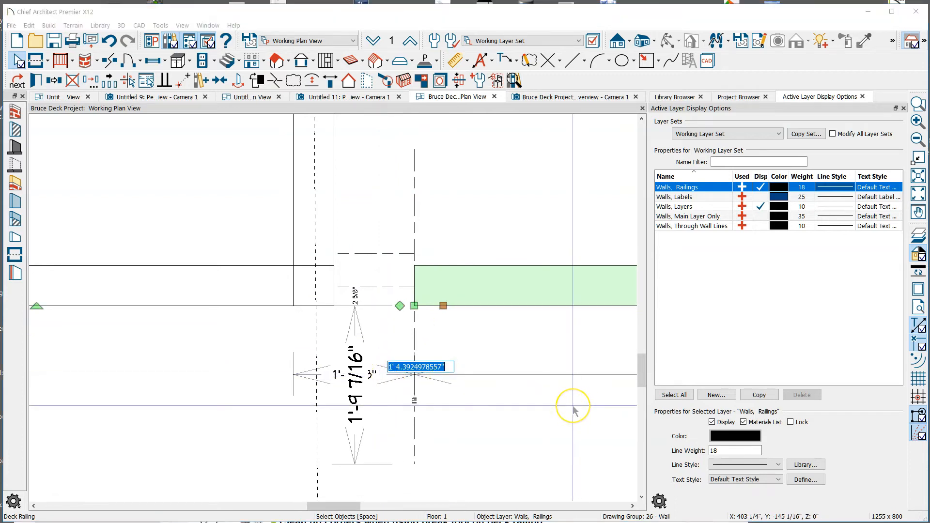
pyautogui.write('1')
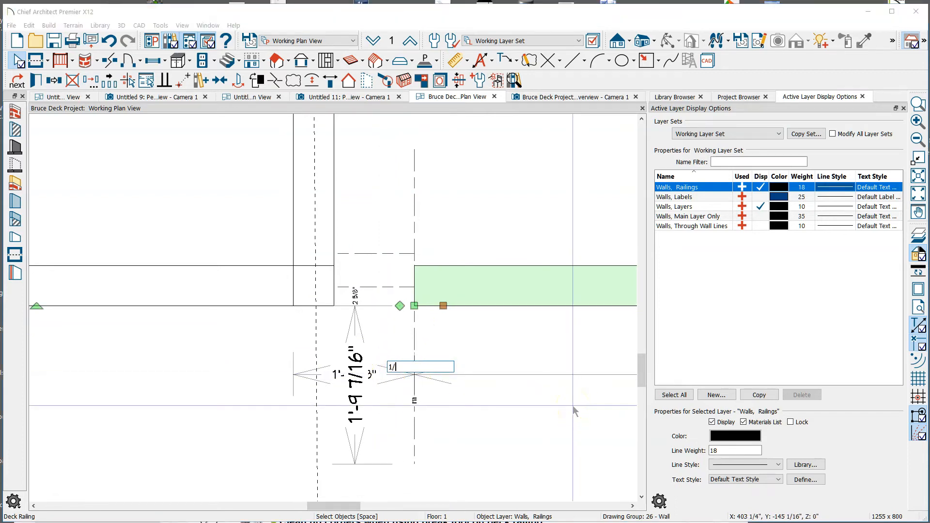
pyautogui.write('/32')
pyautogui.press('Return')
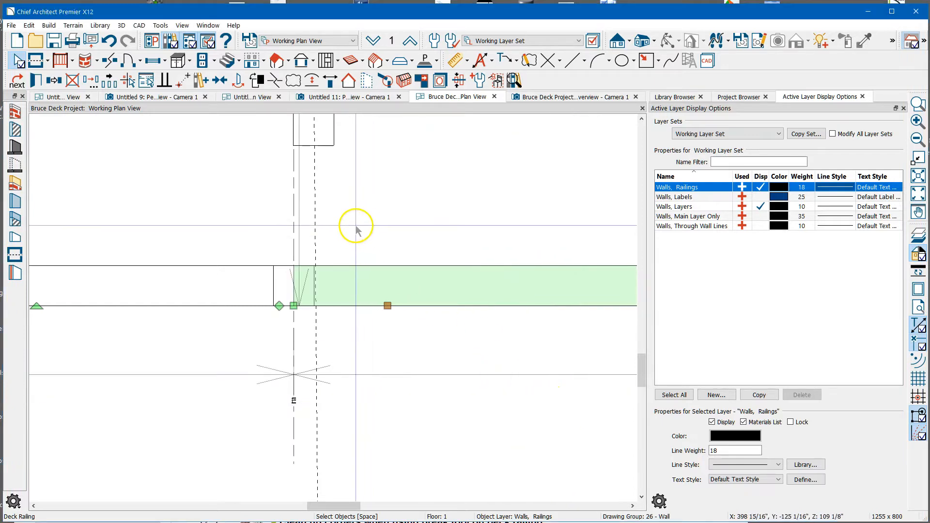
# Step: Check the front porch corner in the 3D overview and undo the 1/32" distance change
pyautogui.scroll(-3, 333, 329)
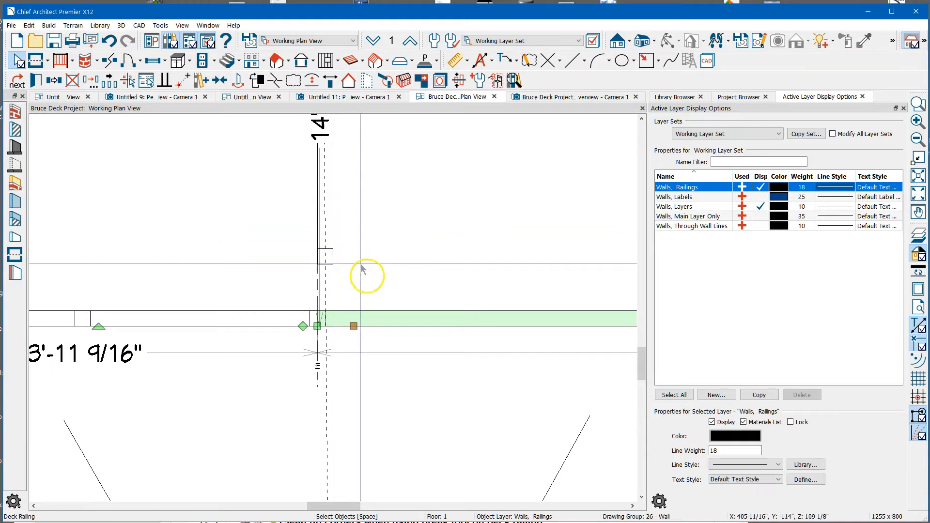
pyautogui.click(335, 246)
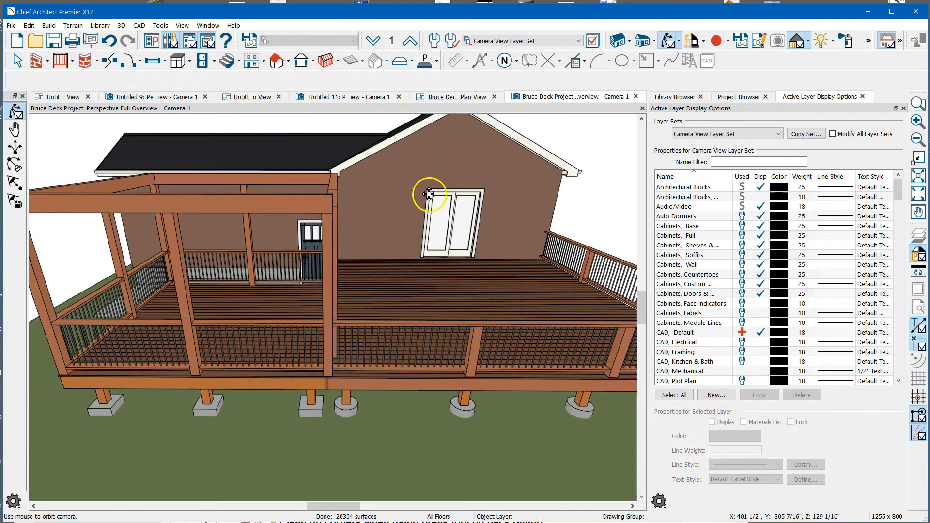
pyautogui.moveTo(422, 252); pyautogui.dragTo(316, 353)
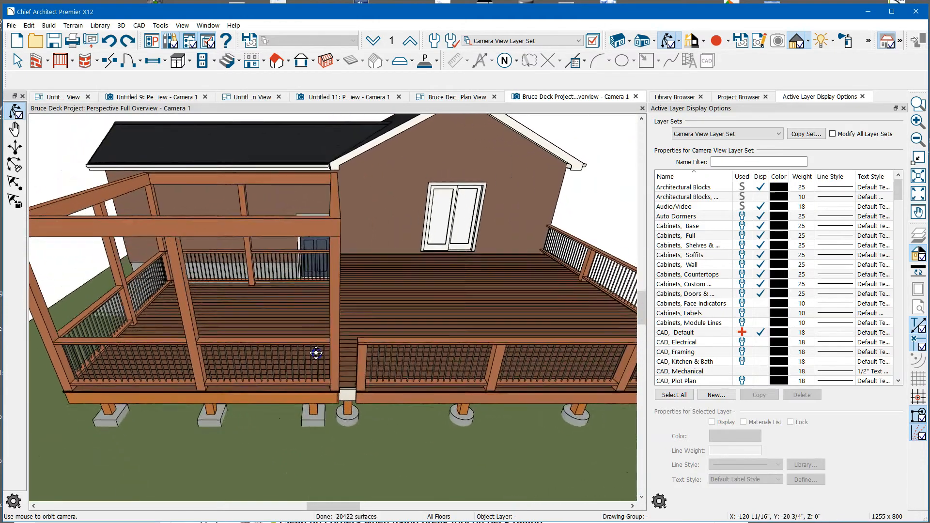
# Step: Draw a CAD line about 1'-2 15/16" long in the plan view, extending the porch wall's outer face past the corner
pyautogui.click(445, 97)
pyautogui.scroll(3, 322, 291)
pyautogui.click(573, 60)
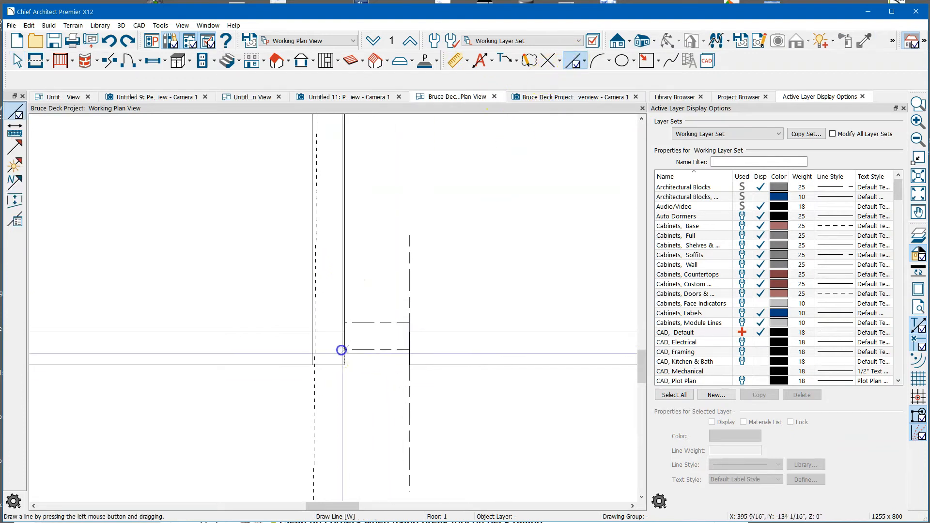
pyautogui.moveTo(344, 357); pyautogui.dragTo(342, 446)
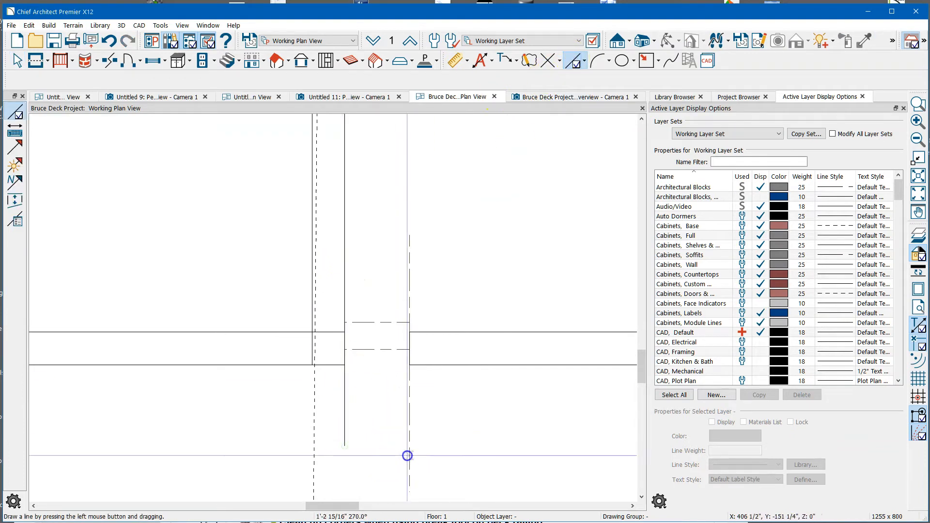
# Step: Add a point-to-point dimension between the CAD line at the porch wall's outer face and the room divider at the front corner
pyautogui.click(407, 418)
pyautogui.scroll(-2, 327, 219)
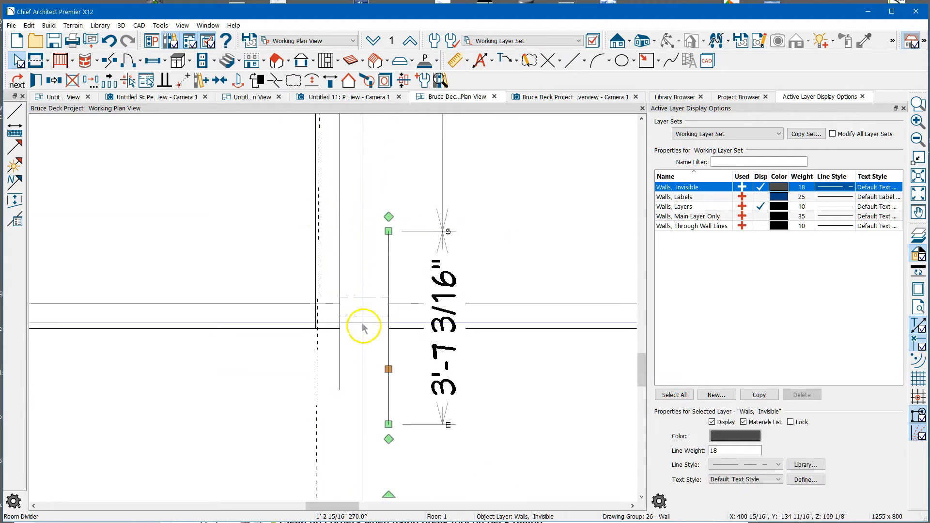
pyautogui.scroll(2, 389, 369)
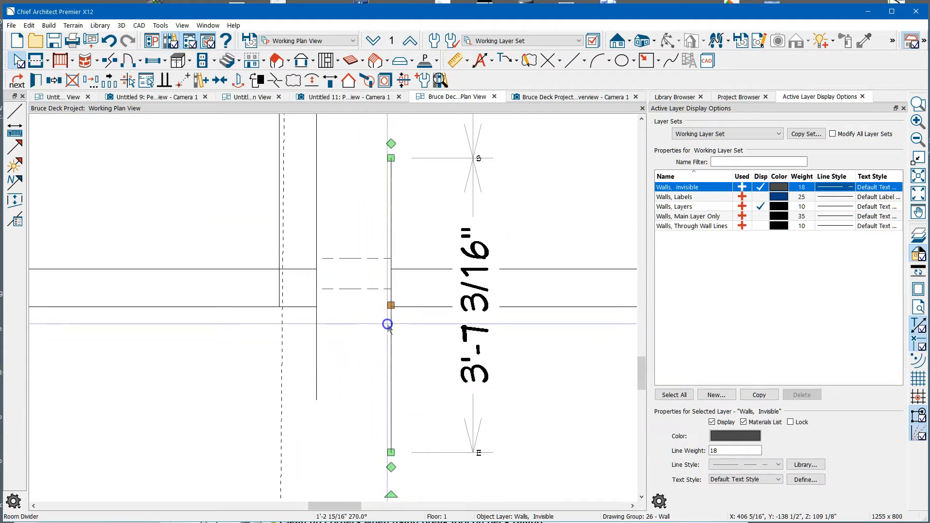
pyautogui.click(389, 430)
pyautogui.click(389, 430)
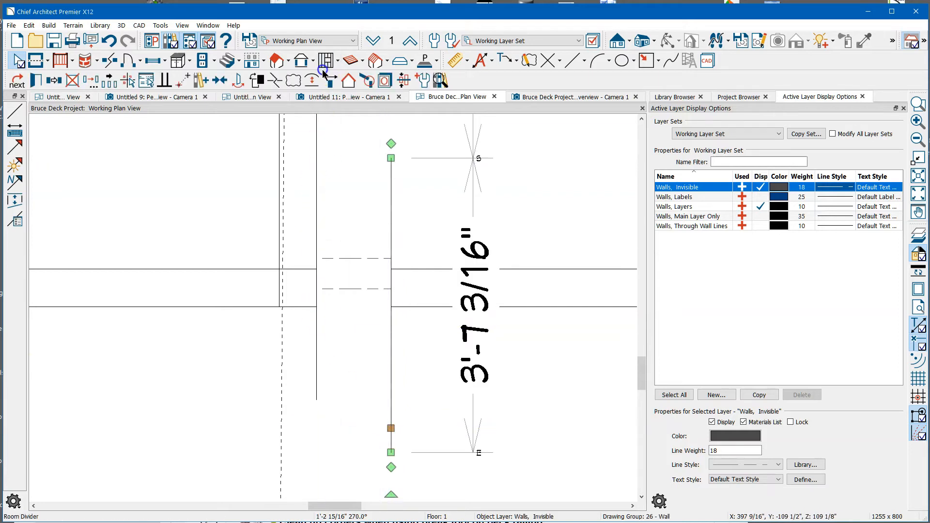
pyautogui.click(467, 63)
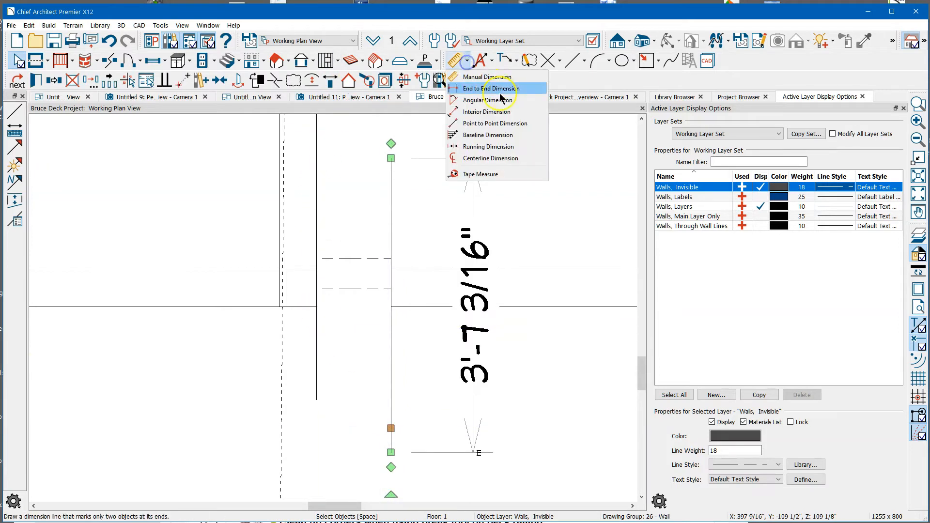
pyautogui.click(496, 124)
pyautogui.moveTo(317, 381); pyautogui.dragTo(391, 381)
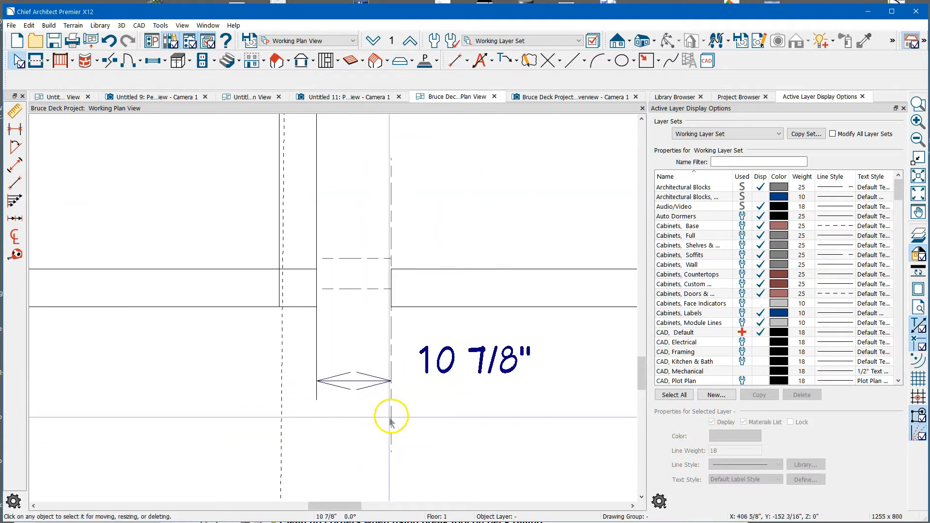
# Step: Set the distance between the CAD line and the room divider at the front porch corner to 1/16"
pyautogui.press('space')
pyautogui.click(390, 415)
pyautogui.click(428, 362)
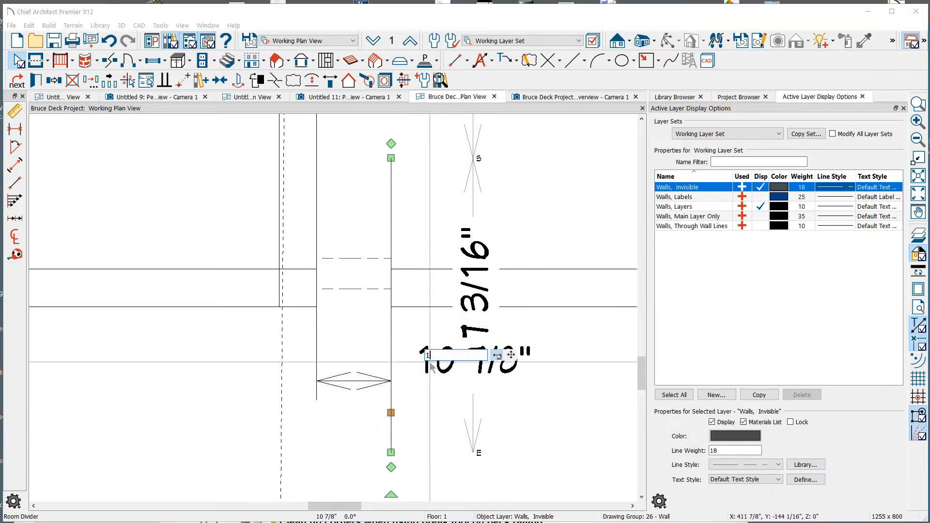
pyautogui.press('Return')
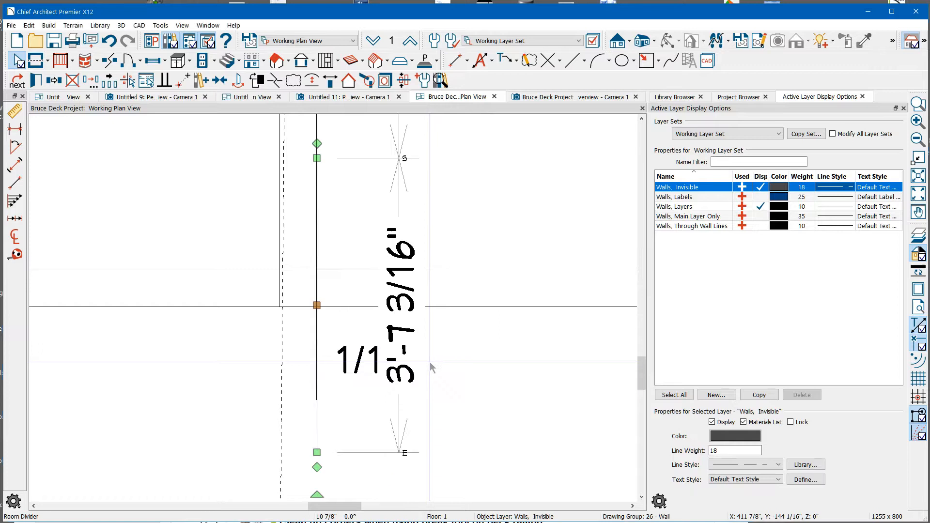
pyautogui.click(486, 380)
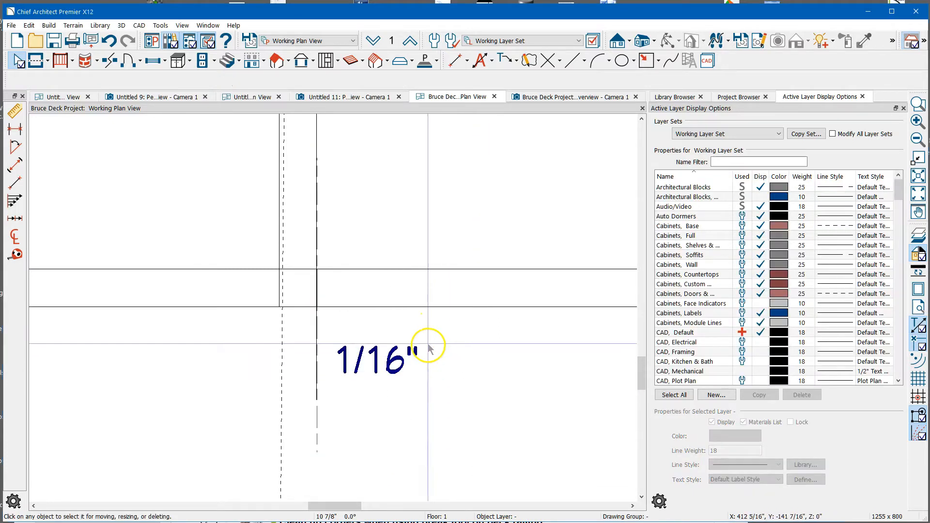
# Step: Inspect the front porch corner in plan and in the 3D overview, checking how the deck railing's newel meets the porch post
pyautogui.scroll(-4, 308, 446)
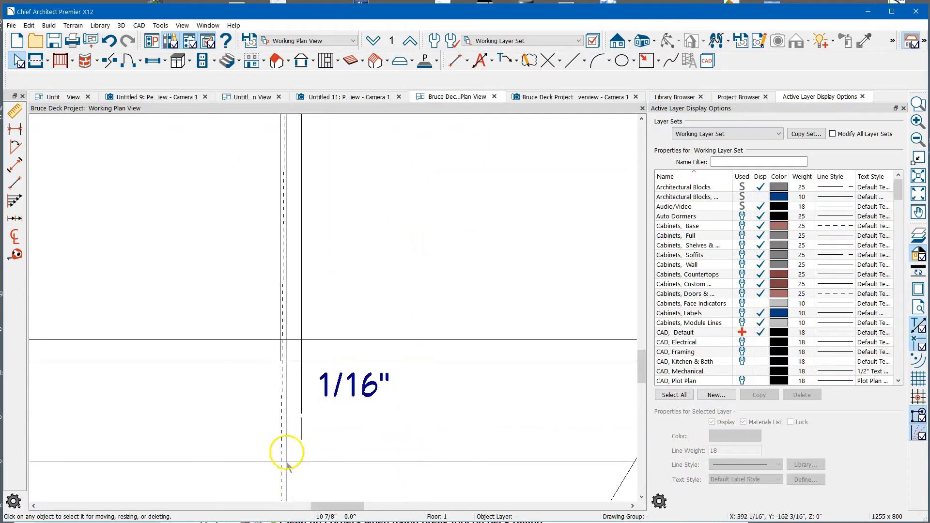
pyautogui.scroll(3, 297, 429)
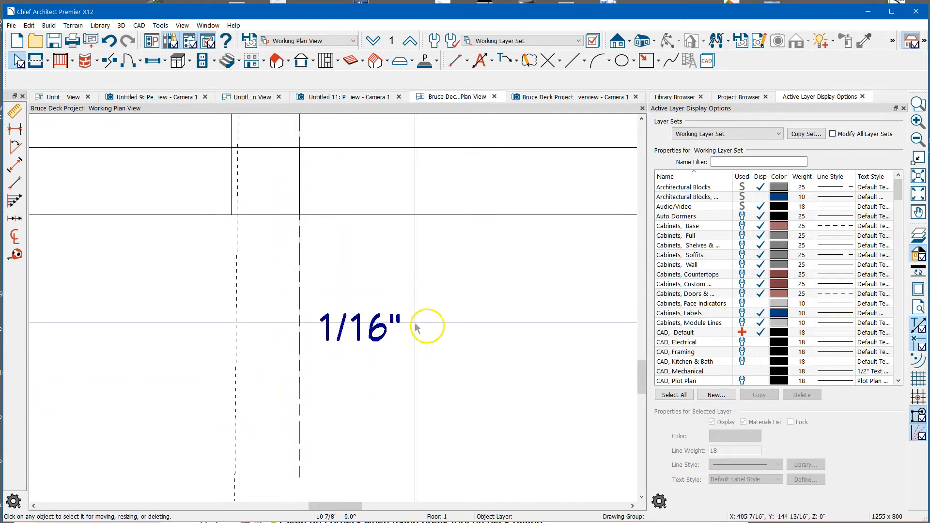
pyautogui.scroll(-5, 422, 326)
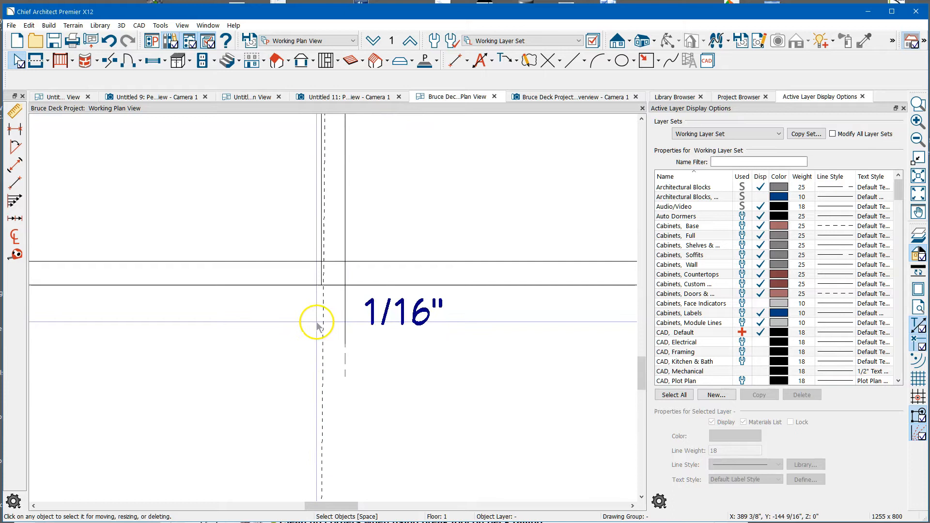
pyautogui.scroll(-2, 320, 316)
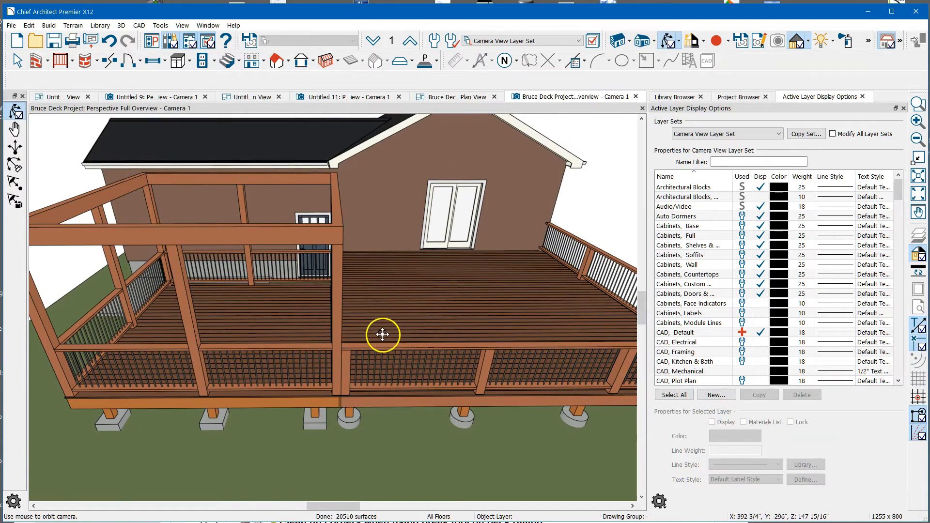
pyautogui.moveTo(414, 326); pyautogui.dragTo(274, 318)
pyautogui.press('space')
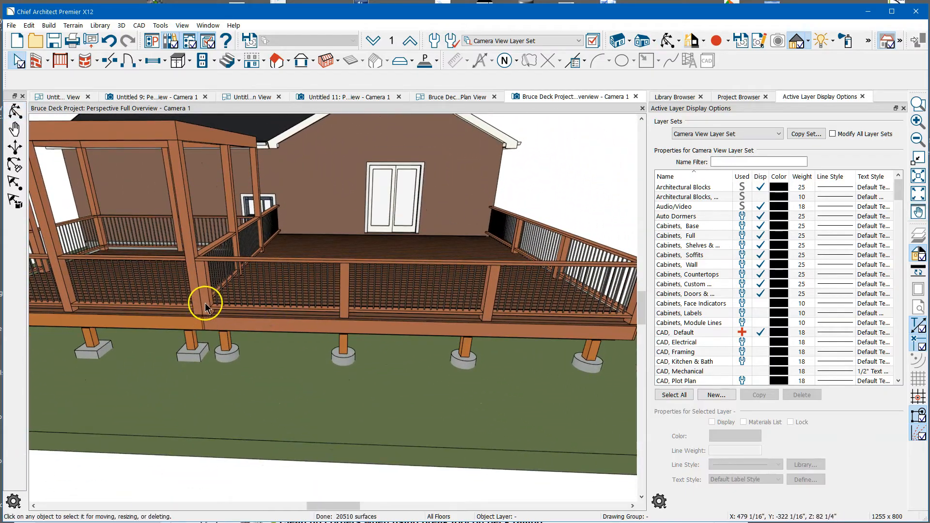
pyautogui.click(205, 300)
pyautogui.press('Escape')
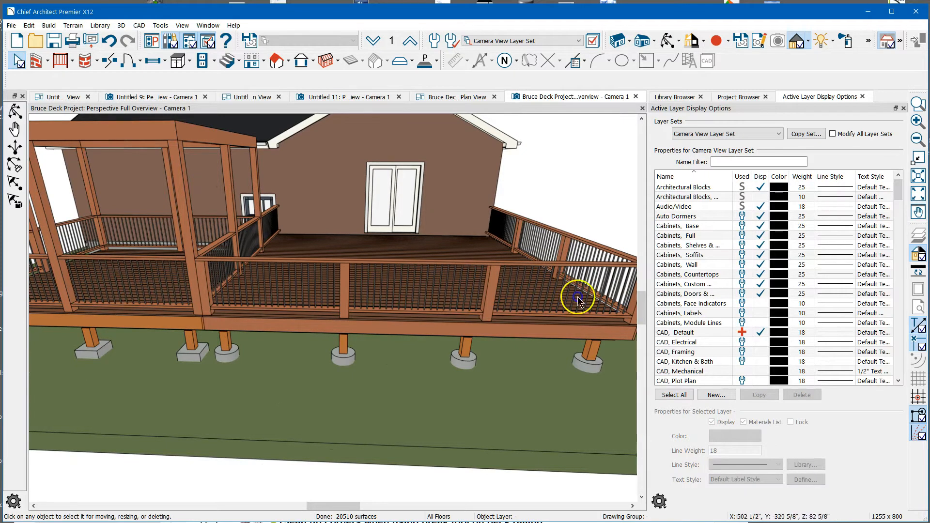
# Step: Review the front deck railing's rail style and newel settings and its preview, and leave them without changes
pyautogui.doubleClick(346, 289)
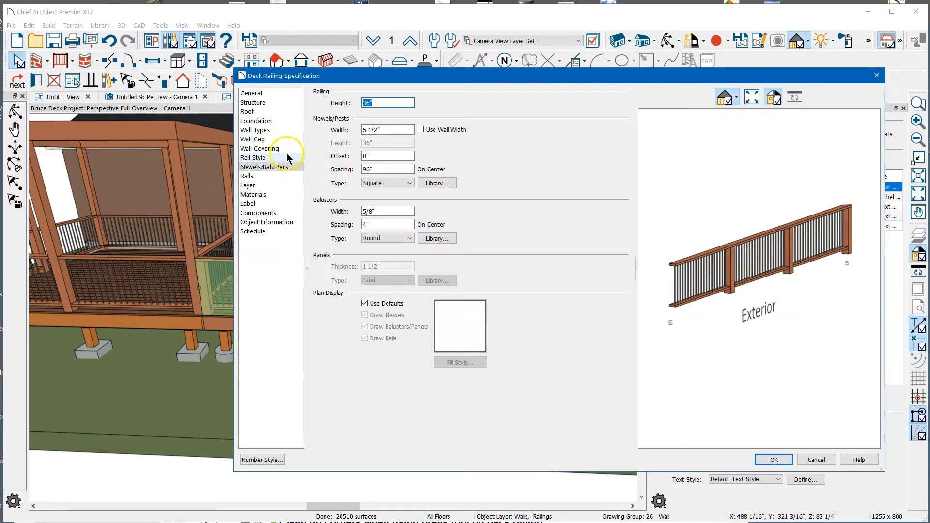
pyautogui.click(282, 157)
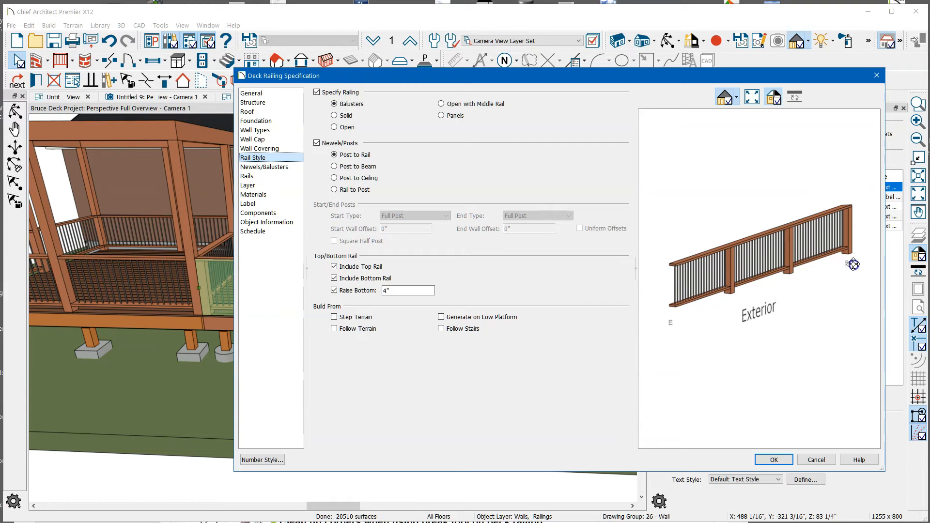
pyautogui.moveTo(722, 283); pyautogui.dragTo(677, 286)
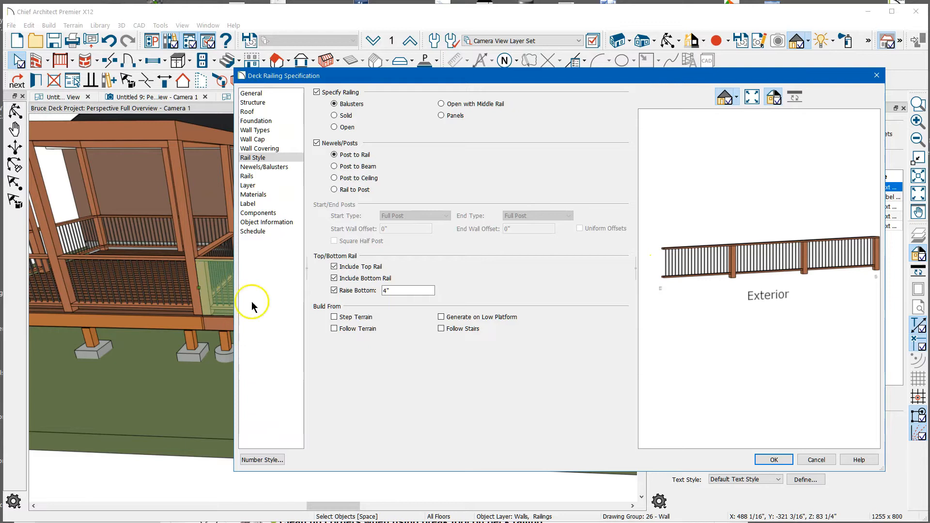
pyautogui.click(806, 461)
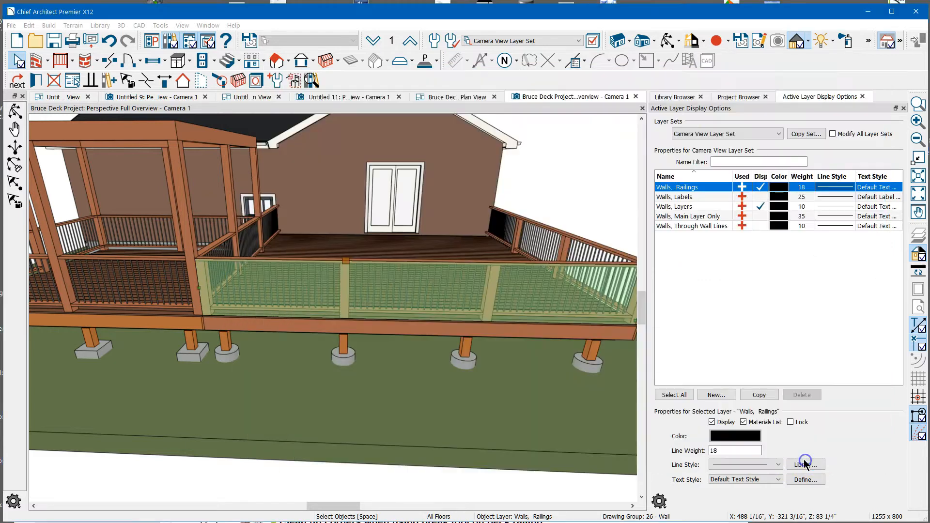
pyautogui.click(251, 338)
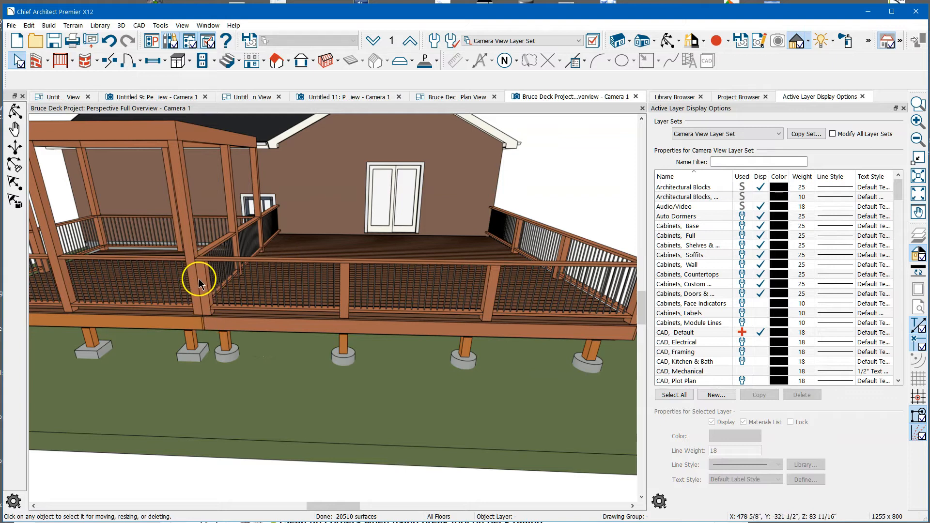
pyautogui.scroll(-2, 198, 277)
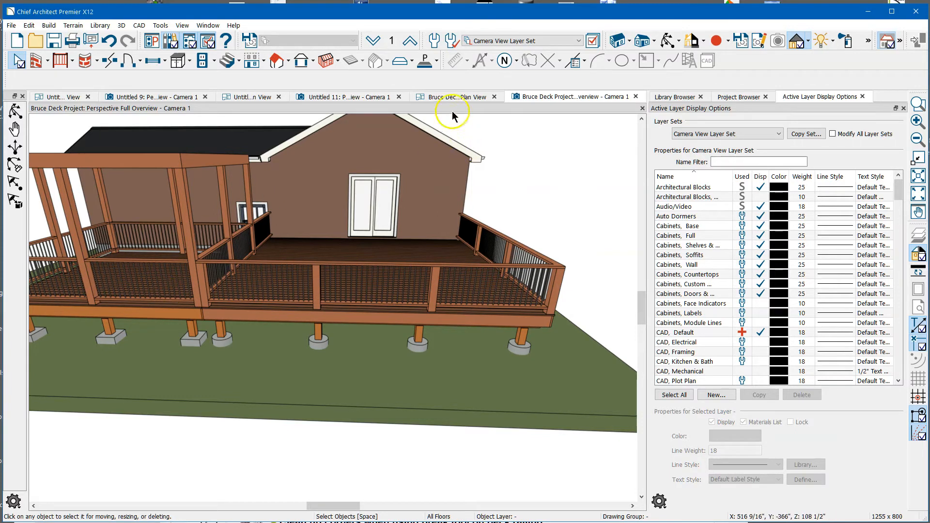
# Step: Set the front deck railing's newel spacing to 500" on center
pyautogui.doubleClick(438, 290)
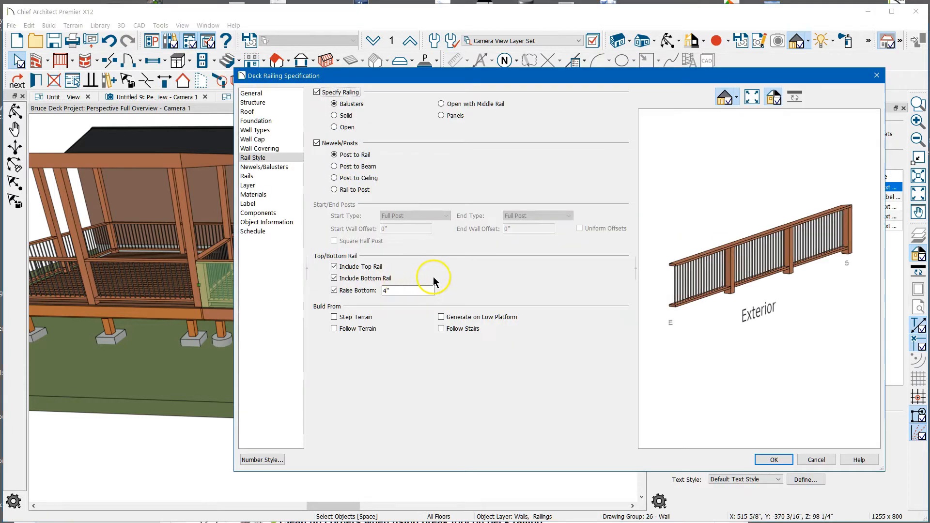
pyautogui.click(271, 167)
pyautogui.click(385, 170)
pyautogui.write('48')
pyautogui.press('Return')
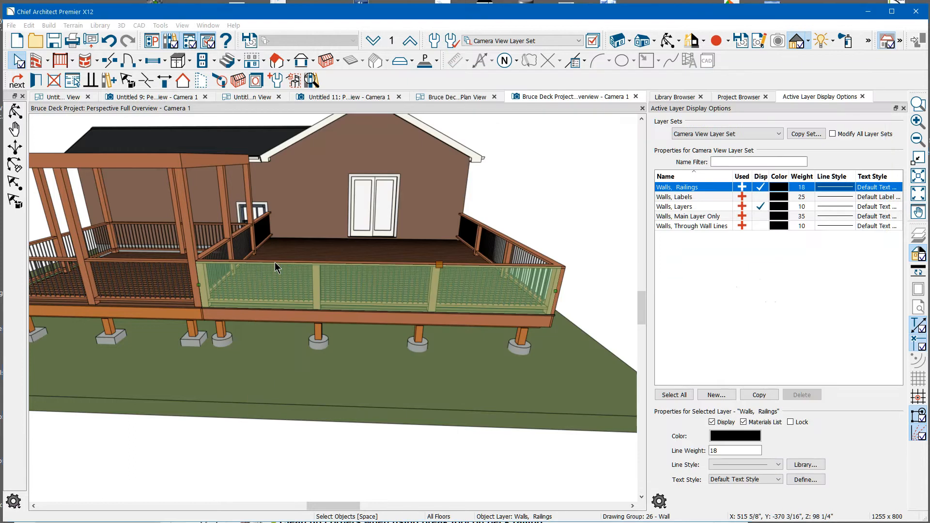
pyautogui.click(232, 275)
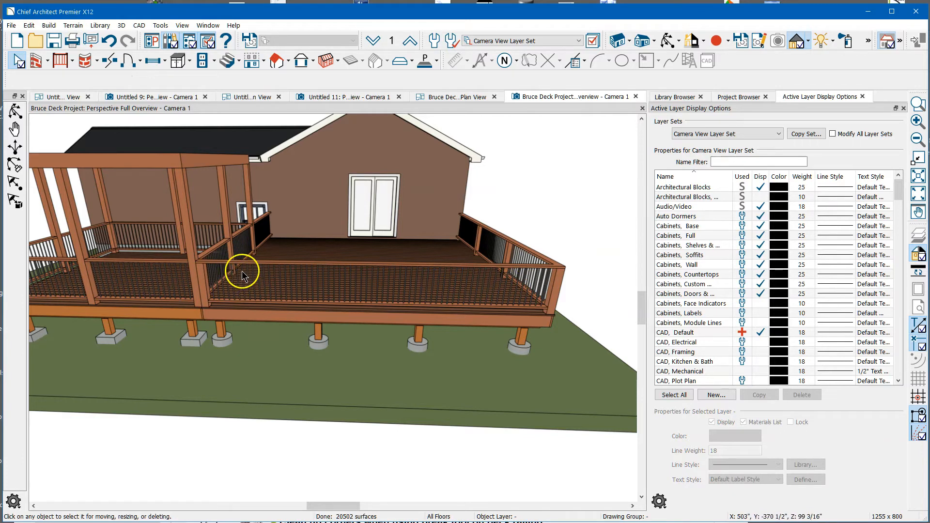
# Step: Reduce the front deck railing's newel width to nearly nothing and check the railing's ends in the 3D overview
pyautogui.doubleClick(251, 262)
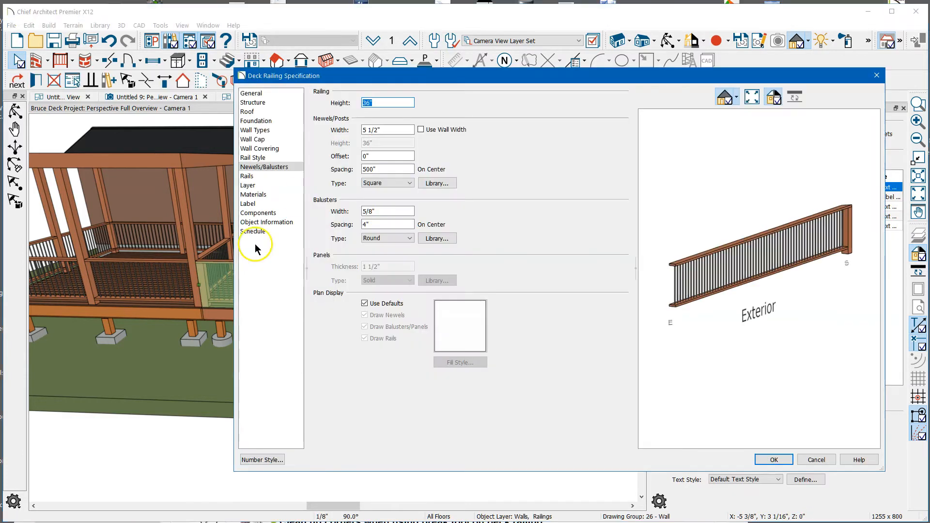
pyautogui.press('Tab')
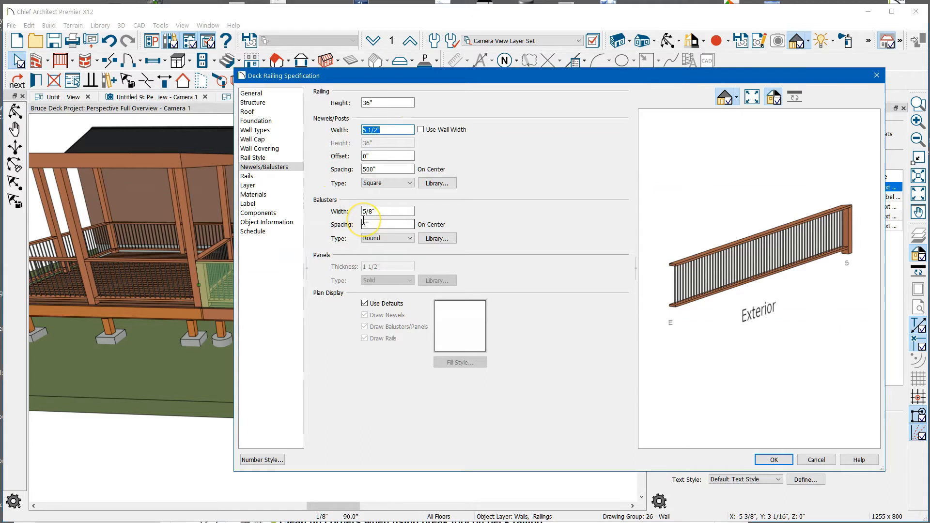
pyautogui.press('Return')
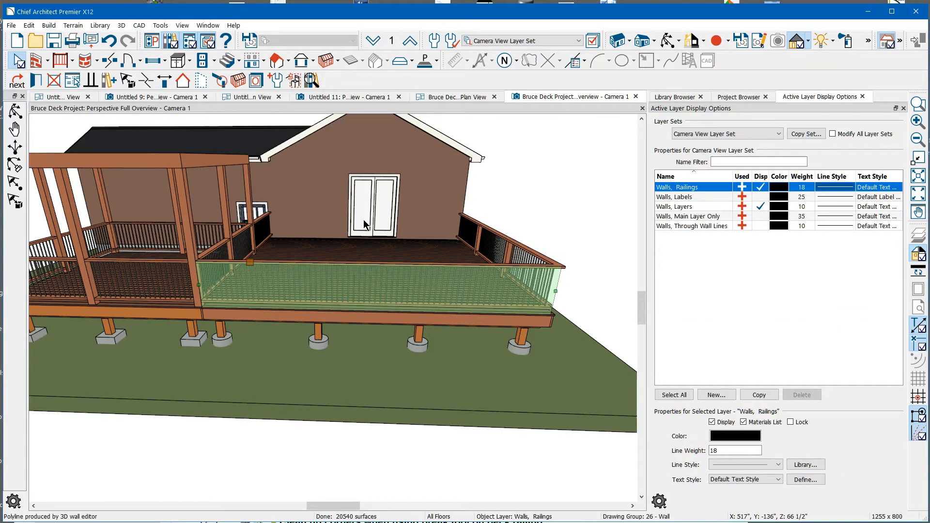
pyautogui.press('Escape')
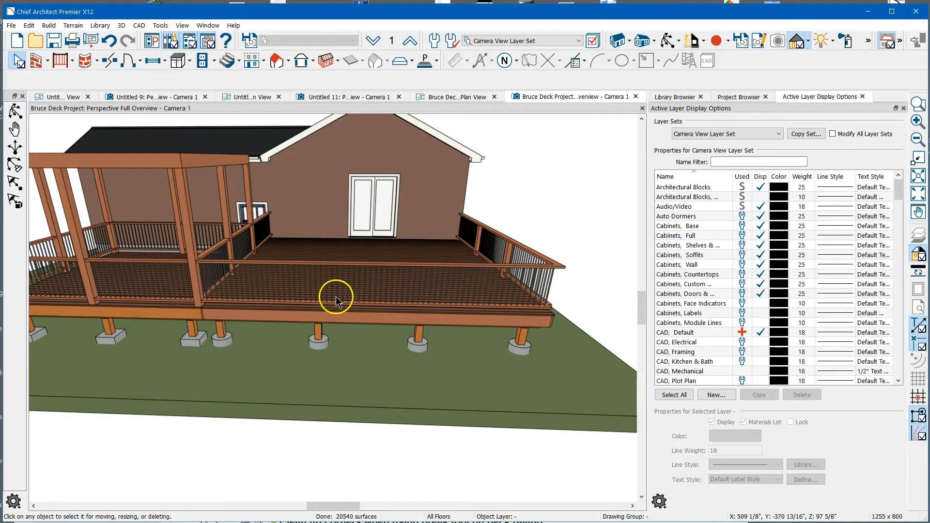
pyautogui.scroll(5, 200, 277)
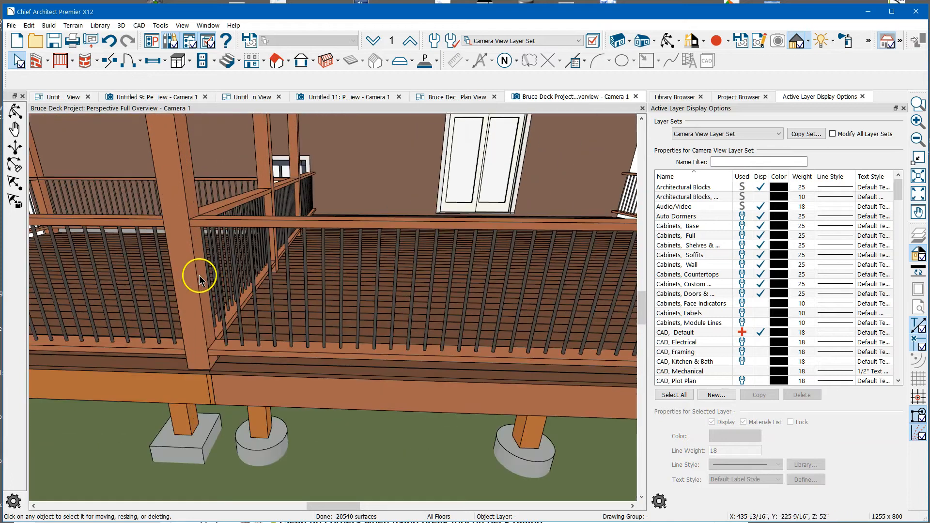
pyautogui.scroll(-5, 190, 262)
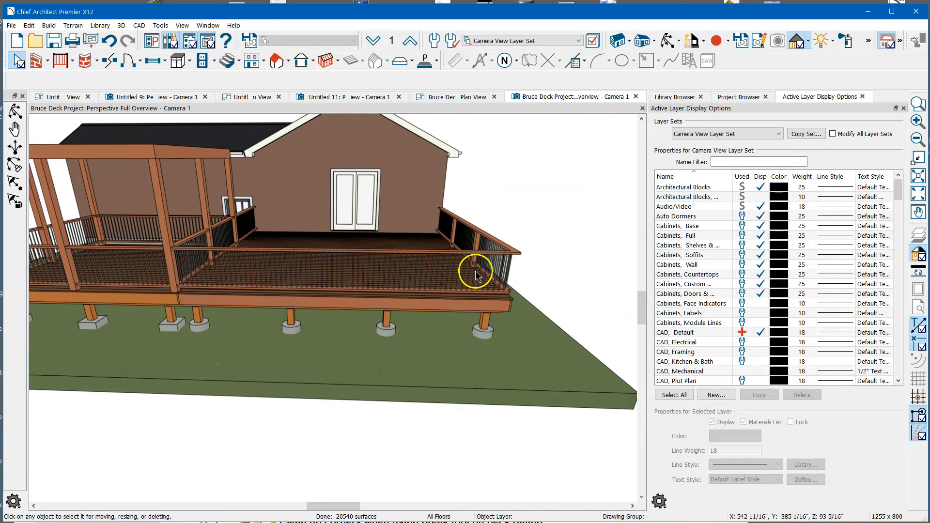
pyautogui.click(668, 41)
pyautogui.moveTo(513, 195); pyautogui.dragTo(528, 178)
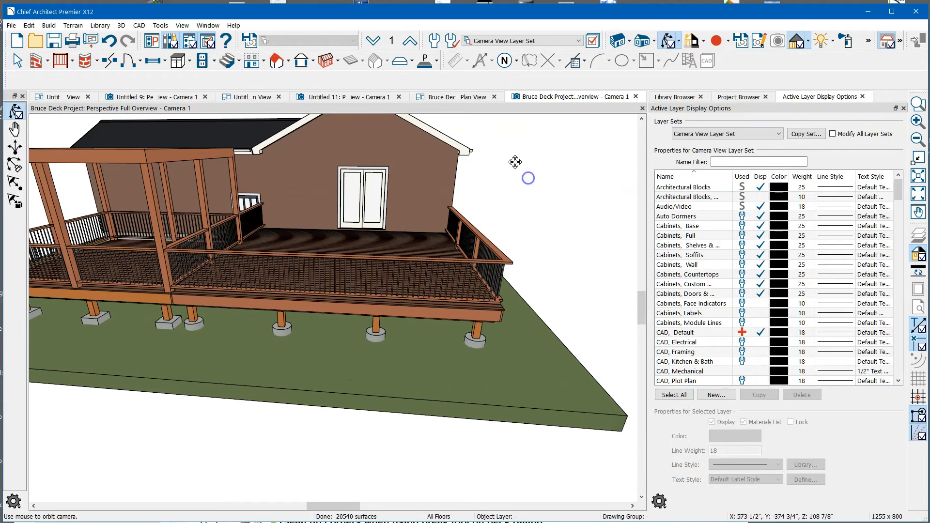
# Step: Draw a rectangular polyline solid about 1'-3 1/8" wide outside the front deck railing in the plan view and select it
pyautogui.click(444, 96)
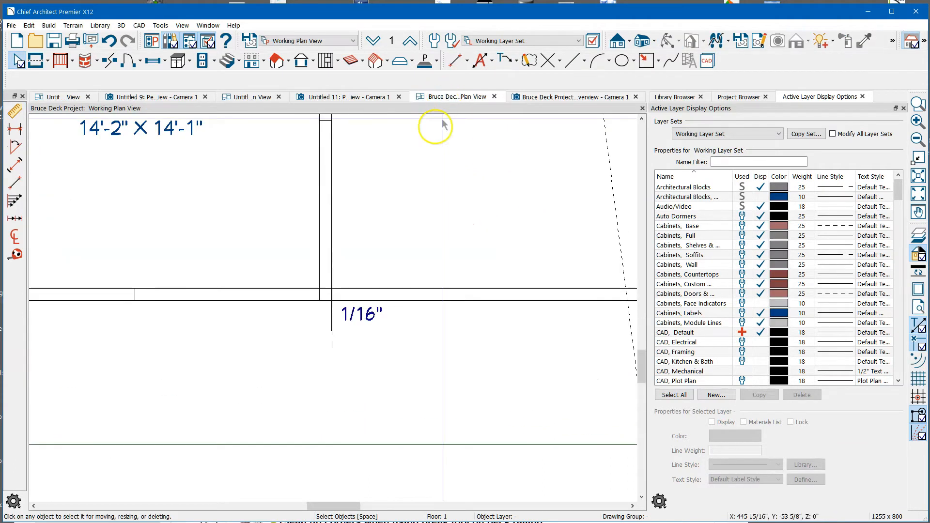
pyautogui.scroll(-2, 210, 234)
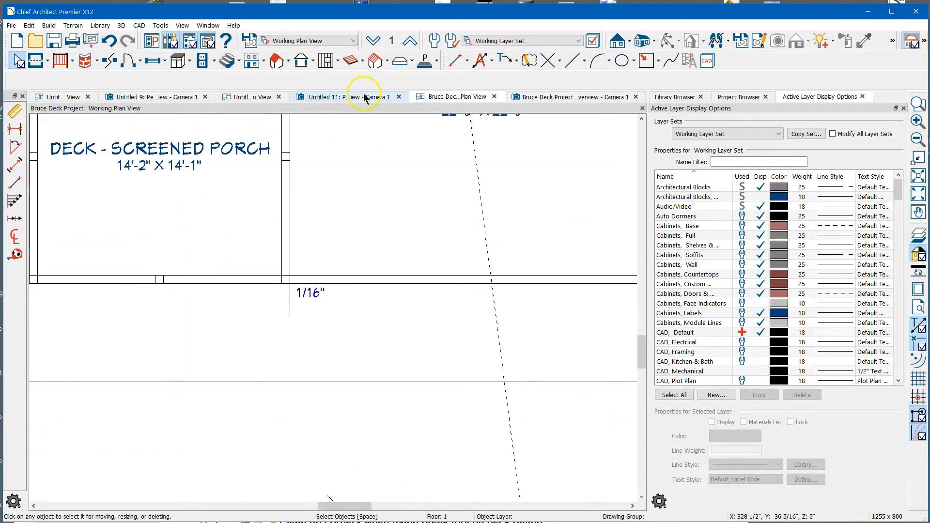
pyautogui.click(425, 61)
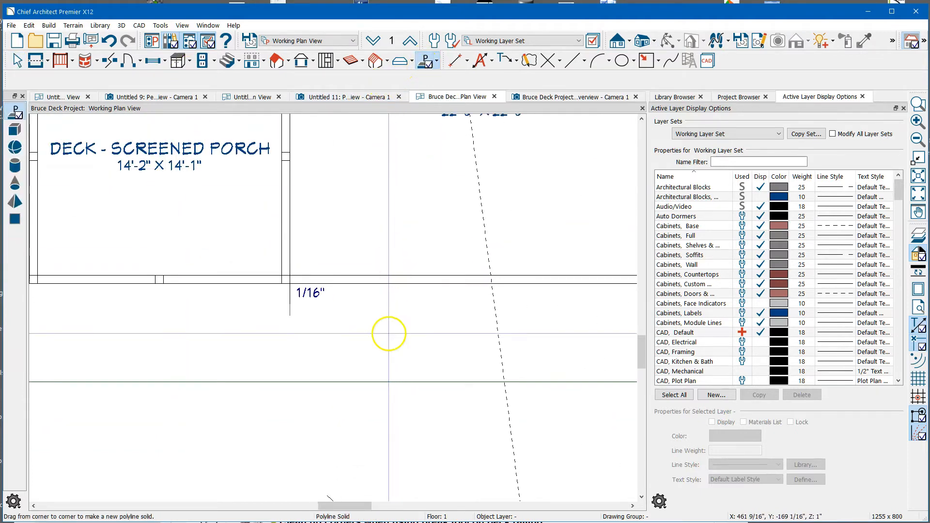
pyautogui.moveTo(392, 304); pyautogui.dragTo(415, 321)
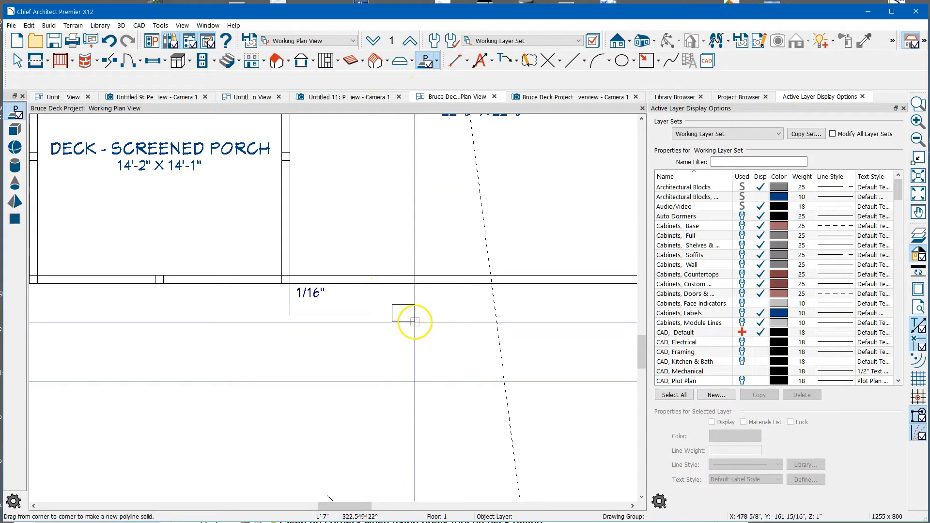
pyautogui.press('space')
pyautogui.scroll(4, 413, 325)
pyautogui.click(414, 311)
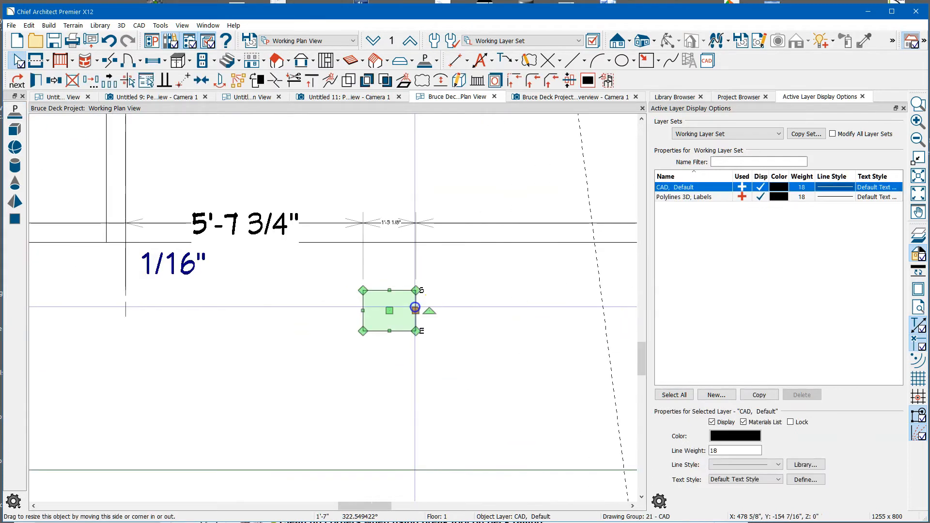
# Step: Resize the polyline solid outside the front deck railing to 5.5" by 5.5"
pyautogui.click(389, 223)
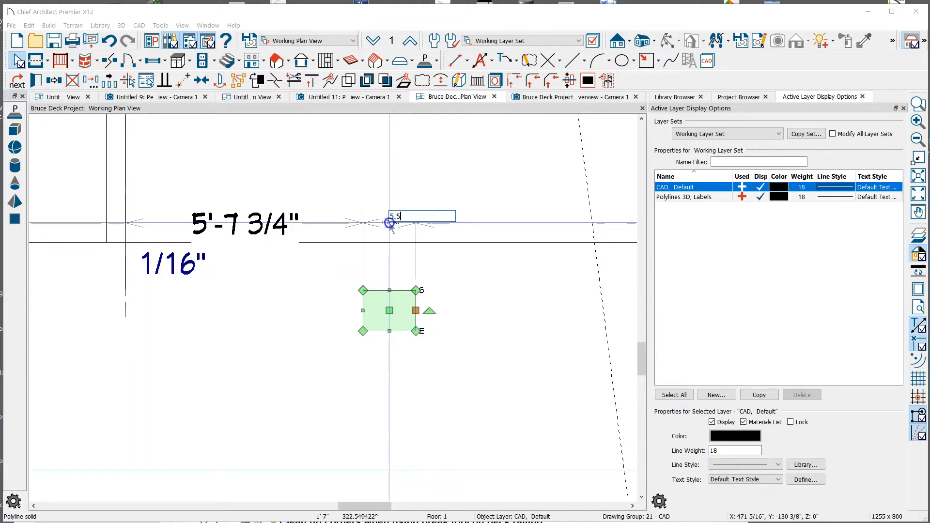
pyautogui.write('5.5')
pyautogui.press('Return')
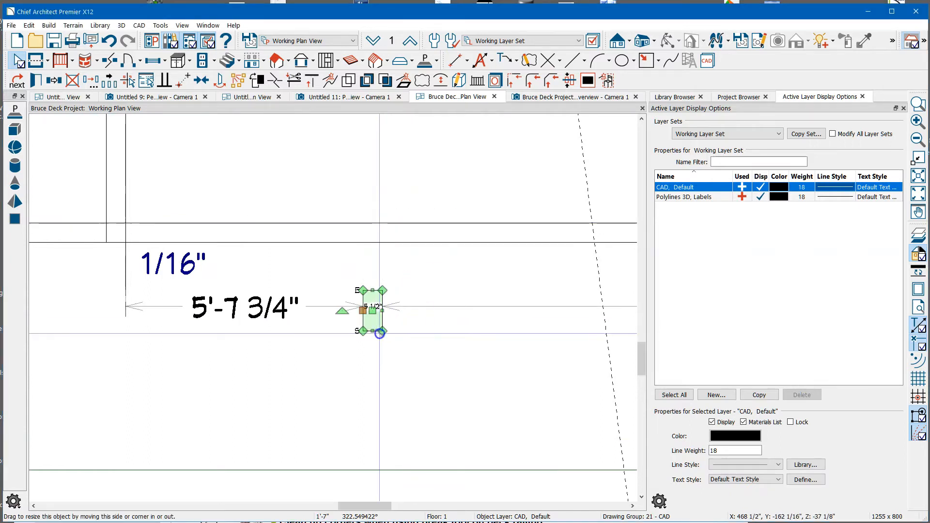
pyautogui.scroll(5, 371, 340)
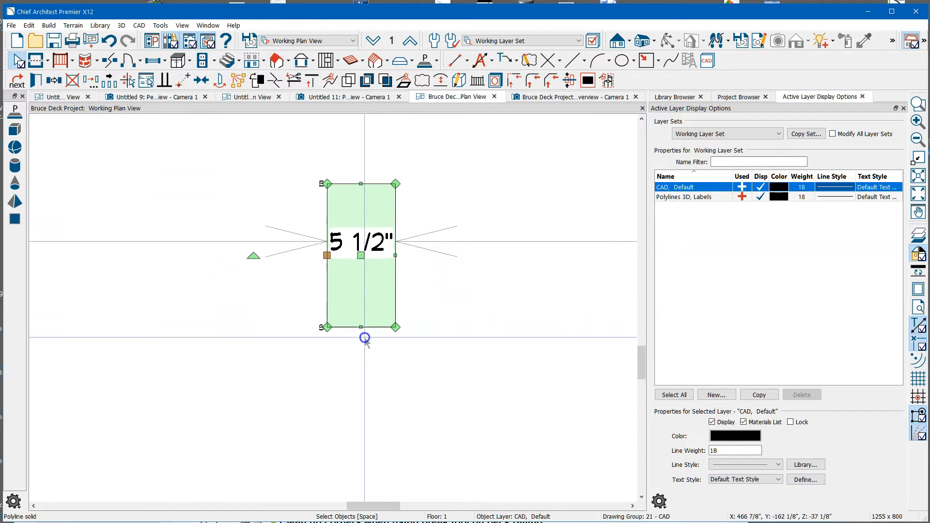
pyautogui.click(363, 327)
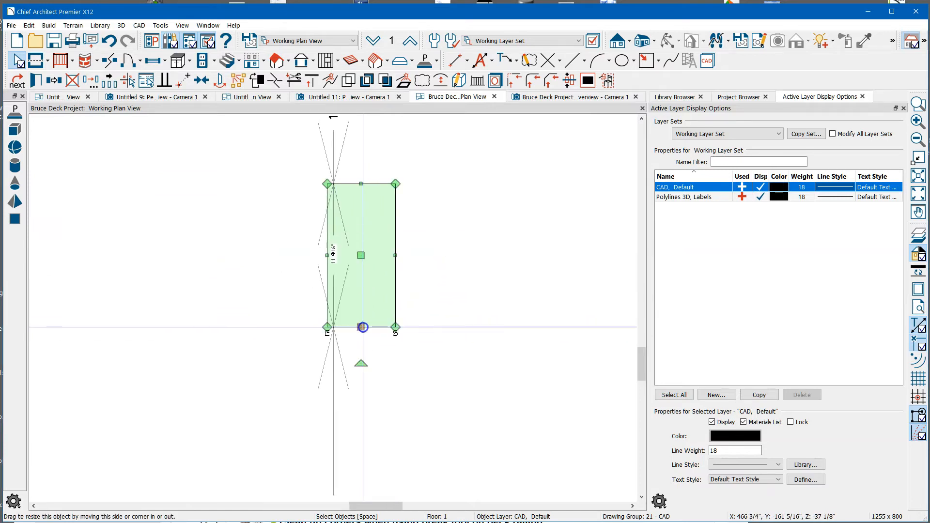
pyautogui.click(333, 259)
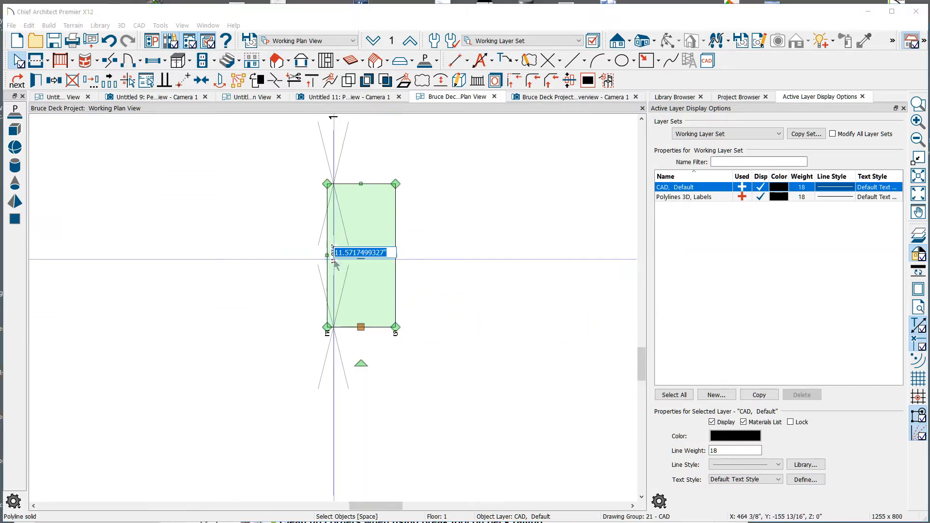
pyautogui.write('5.5')
pyautogui.press('Return')
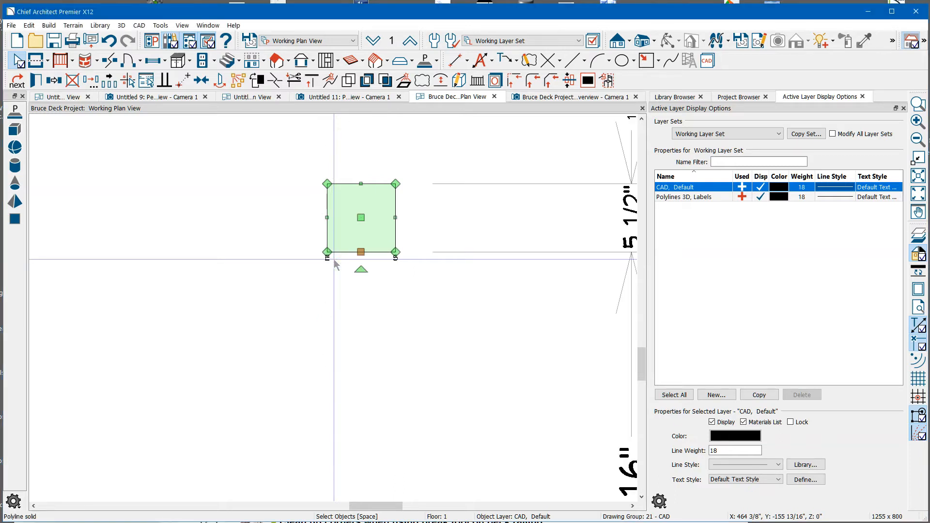
# Step: Set the polyline solid's thickness to 34.5", its elevation reference to Absolute and its elevation at bottom to 0
pyautogui.doubleClick(359, 217)
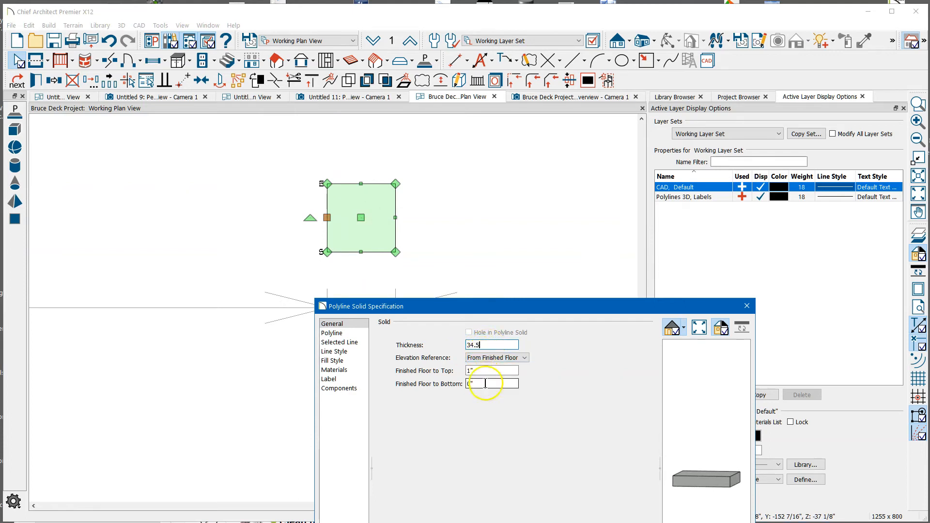
pyautogui.click(496, 359)
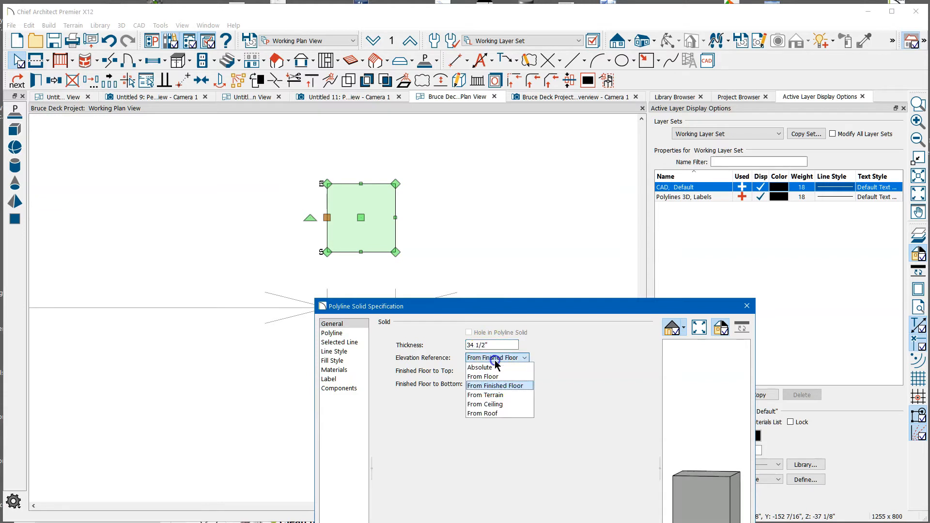
pyautogui.click(494, 367)
pyautogui.moveTo(502, 386); pyautogui.dragTo(443, 395)
pyautogui.write('0')
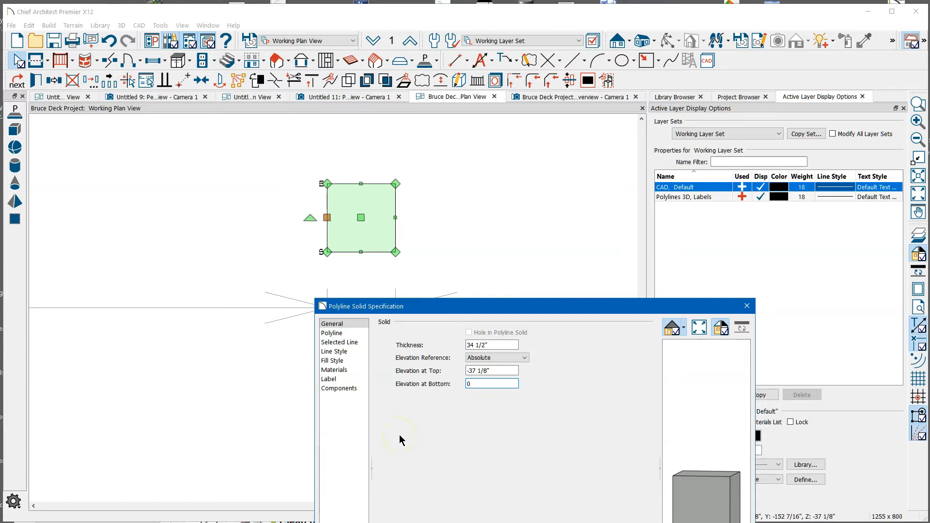
pyautogui.press('Return')
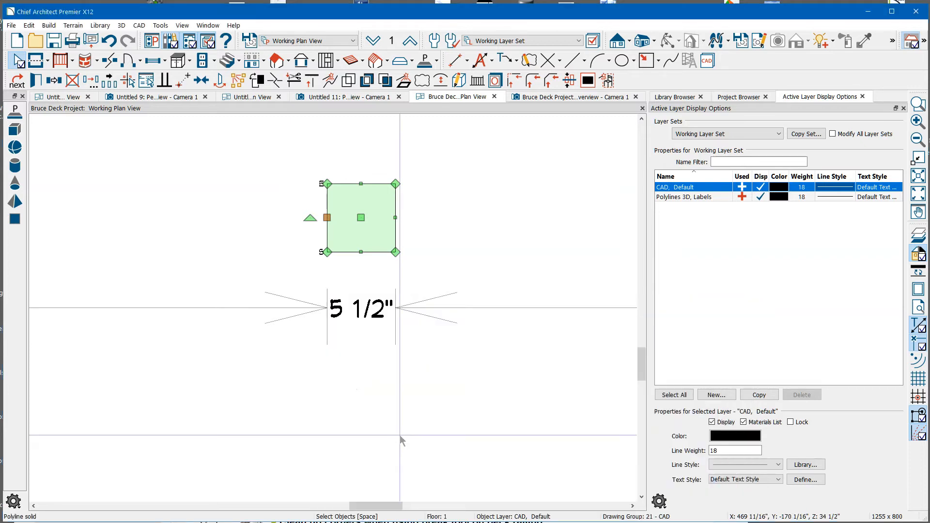
# Step: Make two evenly distributed copies of the solid post in a row parallel to the front deck railing
pyautogui.scroll(-3, 285, 368)
pyautogui.scroll(-5, 183, 297)
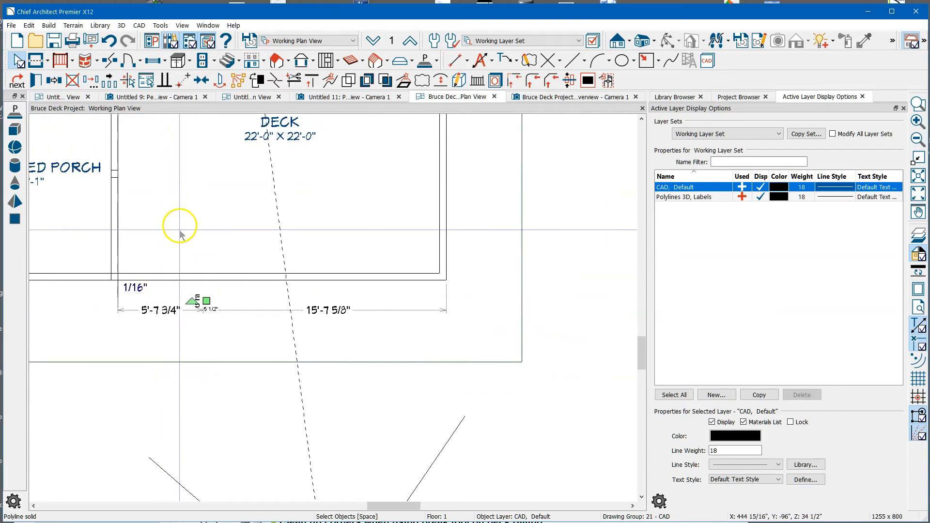
pyautogui.click(100, 86)
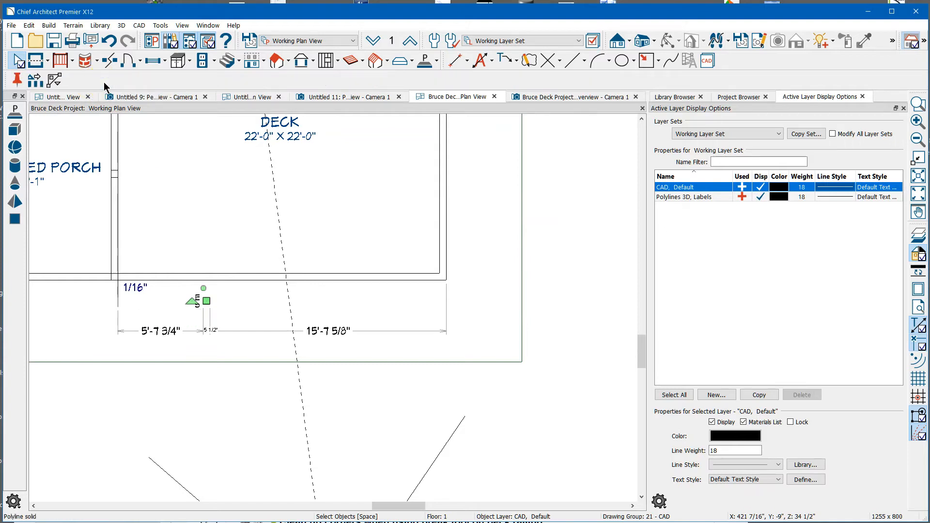
pyautogui.click(35, 80)
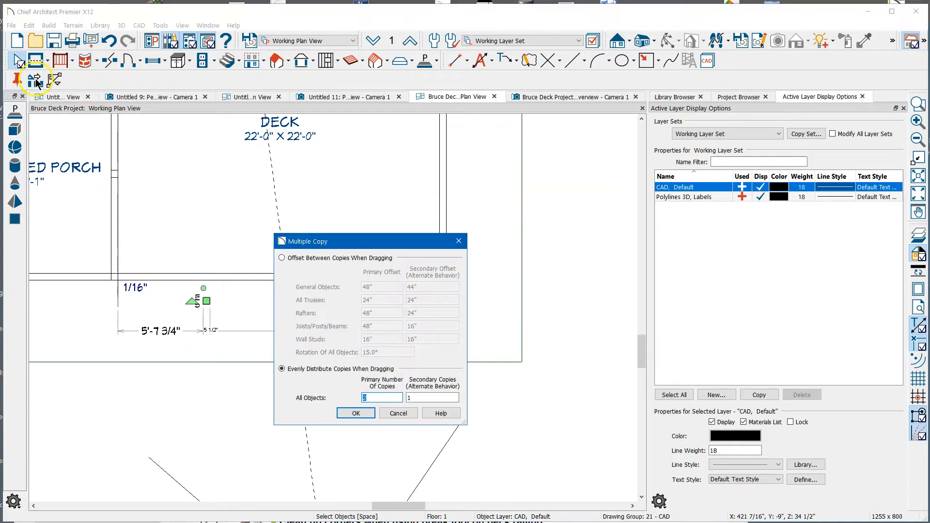
pyautogui.click(357, 413)
pyautogui.moveTo(201, 301); pyautogui.dragTo(367, 303)
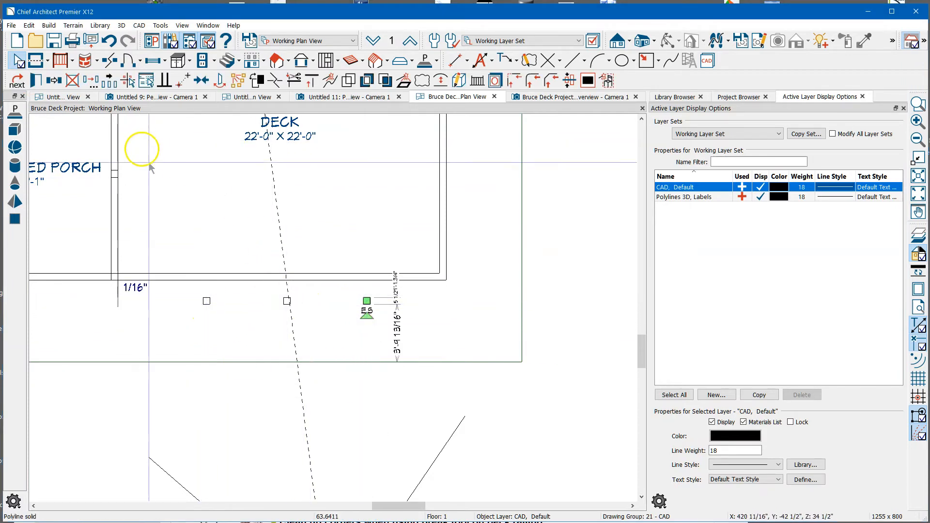
# Step: Lengthen the CAD line at the porch and deck corner to about 3'-0", extending away from the front railing
pyautogui.click(175, 203)
pyautogui.click(117, 312)
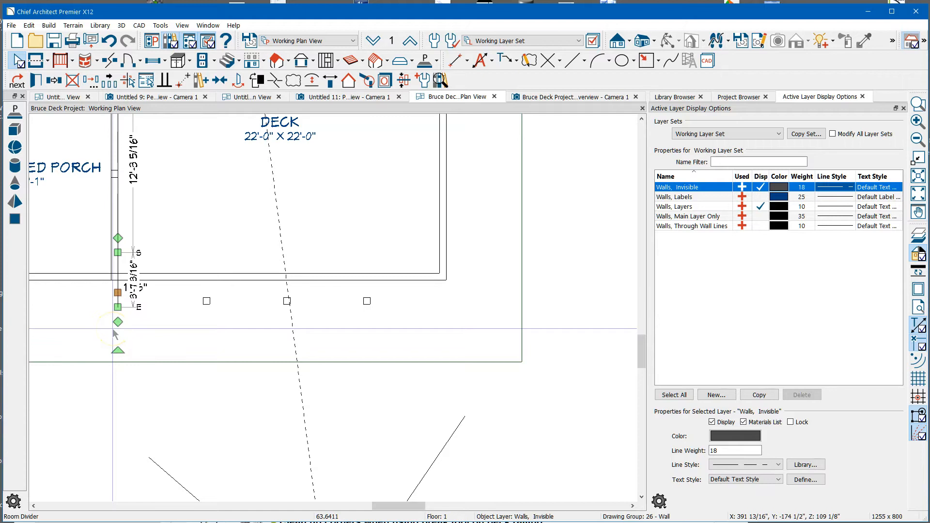
pyautogui.click(116, 334)
pyautogui.scroll(5, 113, 290)
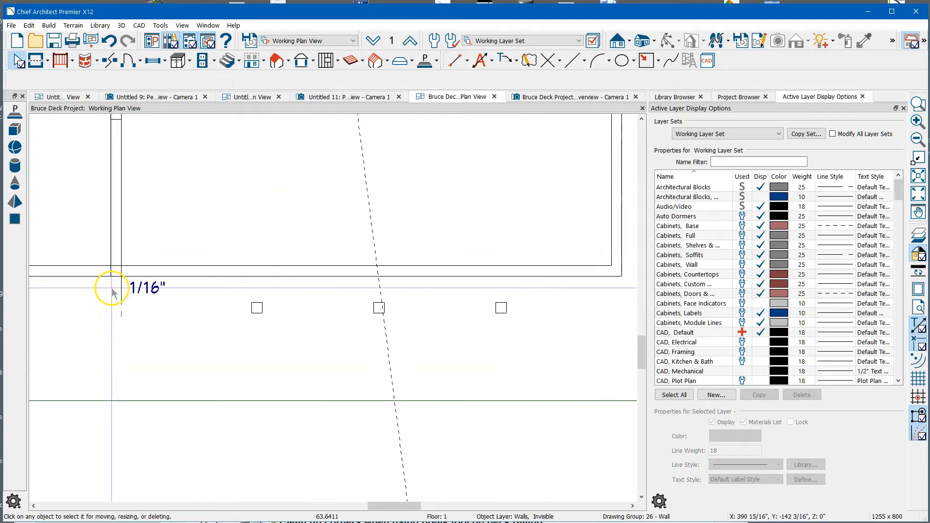
pyautogui.scroll(3, 118, 291)
pyautogui.click(135, 276)
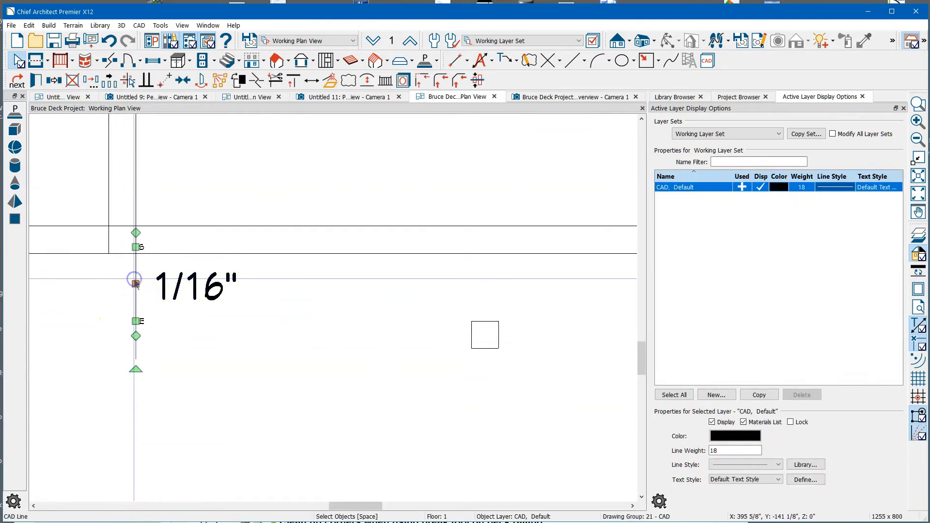
pyautogui.moveTo(136, 321); pyautogui.dragTo(133, 426)
pyautogui.scroll(-2, 62, 266)
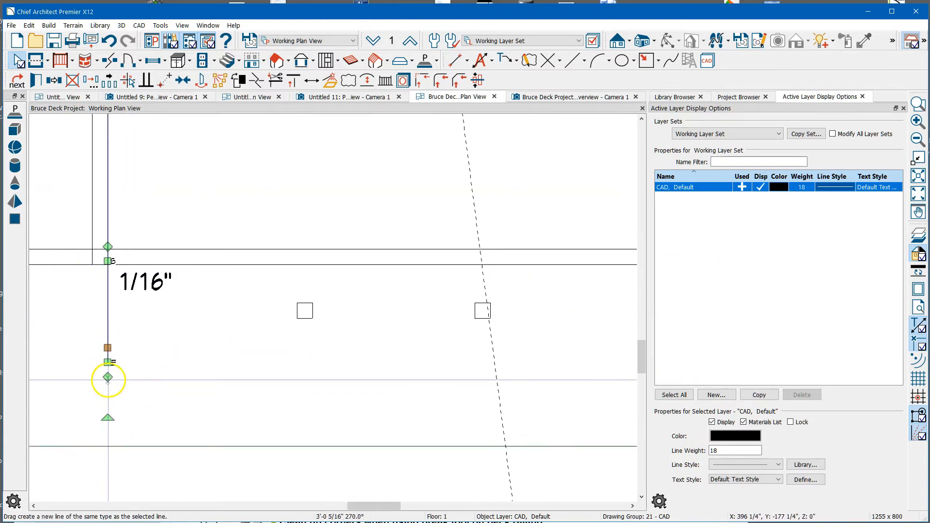
pyautogui.scroll(-3, 94, 381)
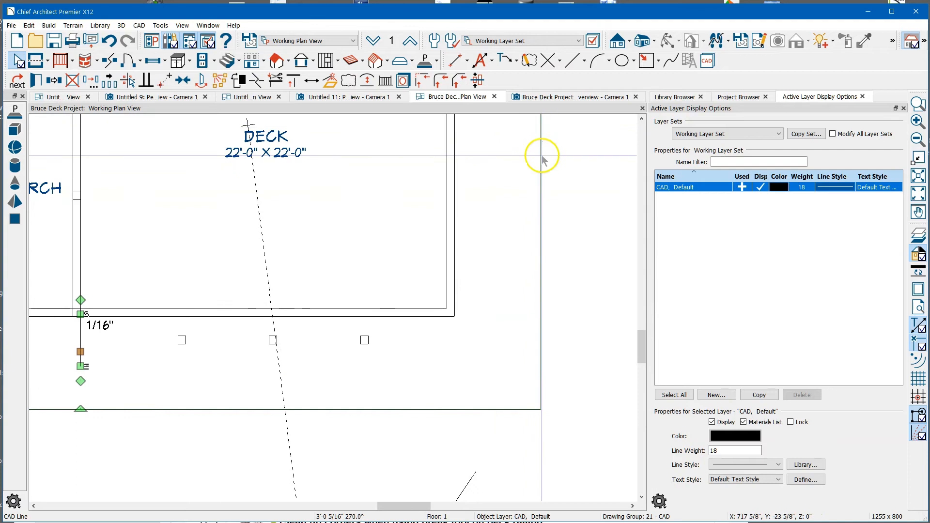
# Step: Draw a CAD line outward from the deck's outer corner and a connecting line about 21'-9" long from the porch-side line
pyautogui.click(571, 62)
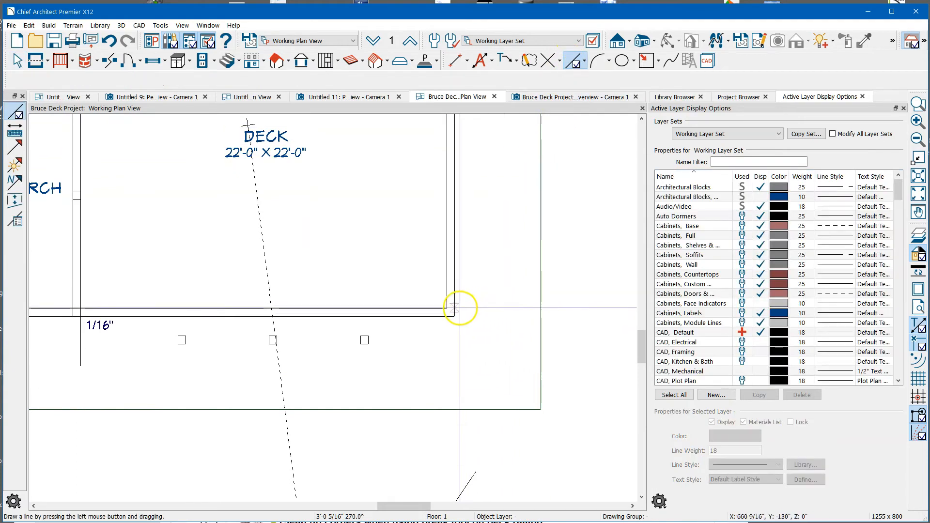
pyautogui.moveTo(457, 313); pyautogui.dragTo(456, 374)
pyautogui.moveTo(81, 366); pyautogui.dragTo(454, 371)
pyautogui.press('space')
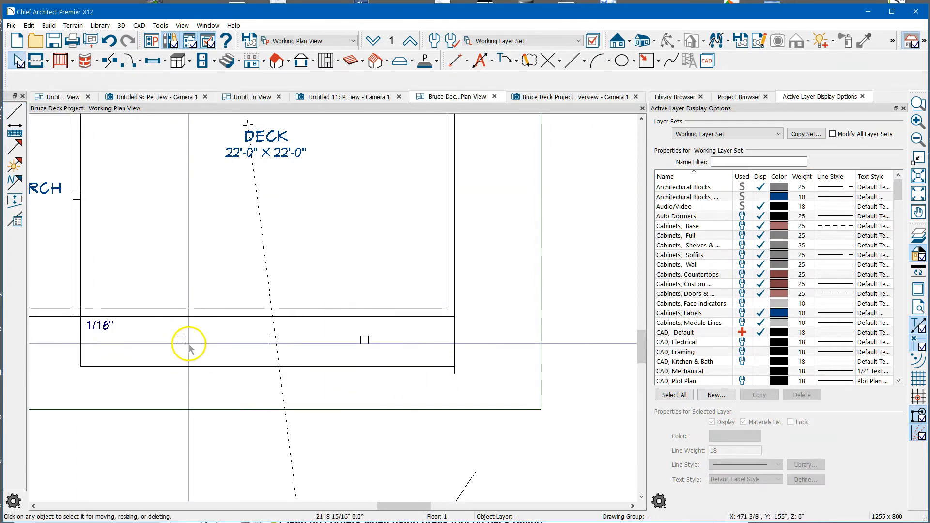
# Step: Space the three solid posts evenly along the long CAD line, distributed between its endpoints with no alignment
pyautogui.click(183, 341)
pyautogui.keyDown('shift'); pyautogui.click(273, 340); pyautogui.keyUp('shift')
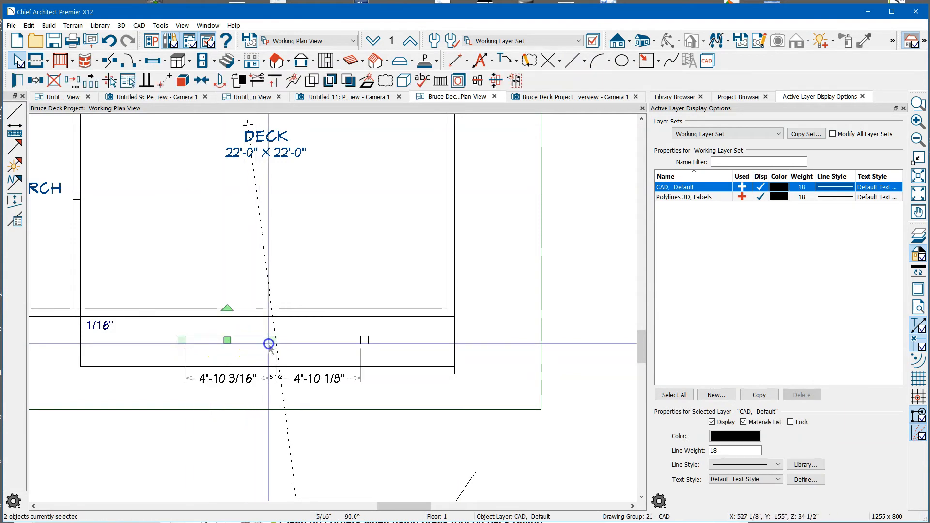
pyautogui.keyDown('shift'); pyautogui.click(364, 341); pyautogui.keyUp('shift')
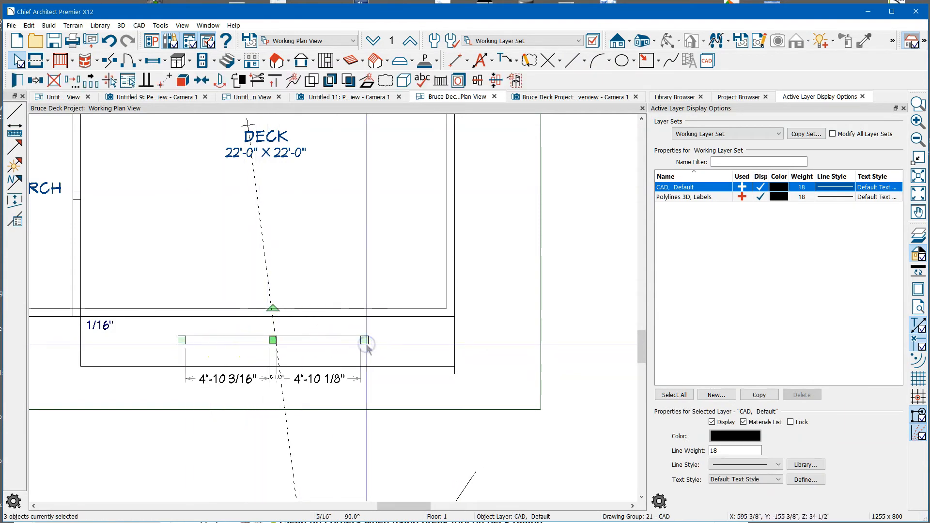
pyautogui.press('Escape')
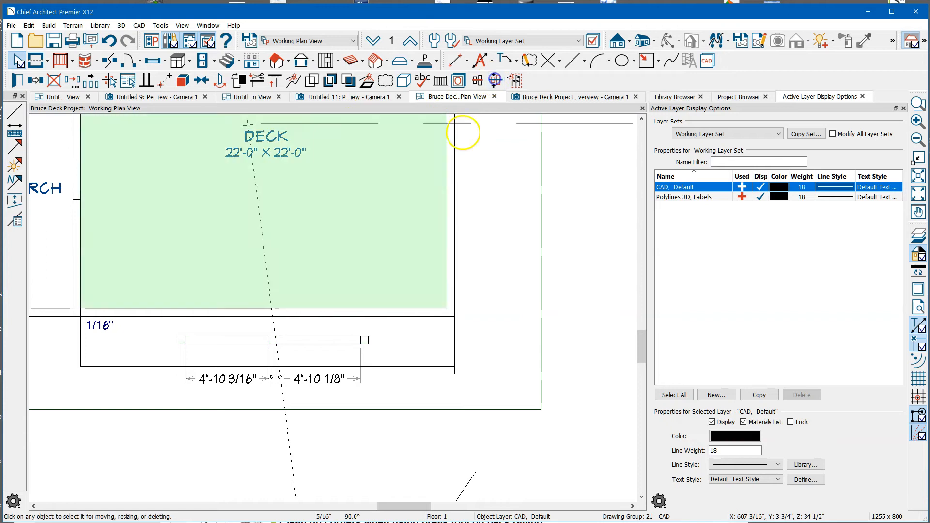
pyautogui.click(379, 376)
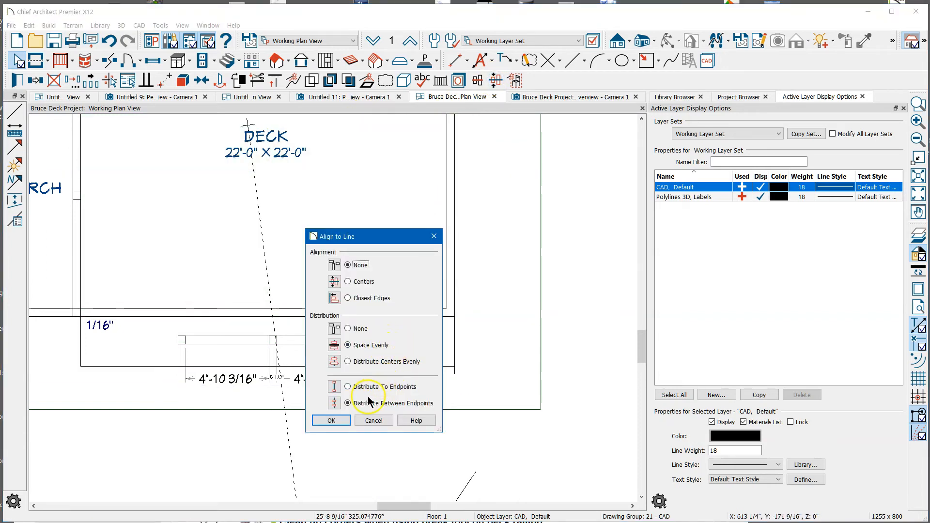
pyautogui.click(332, 420)
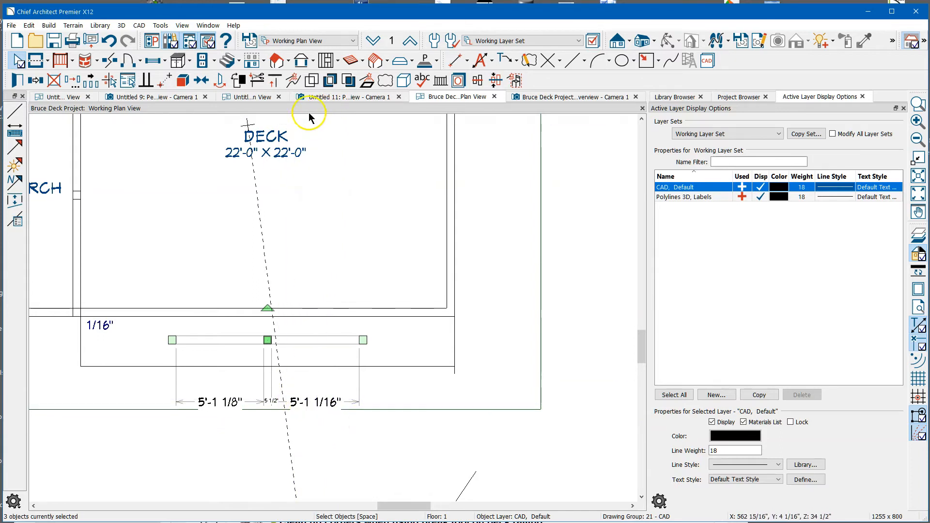
# Step: Center the three solid posts on the front deck railing
pyautogui.click(202, 82)
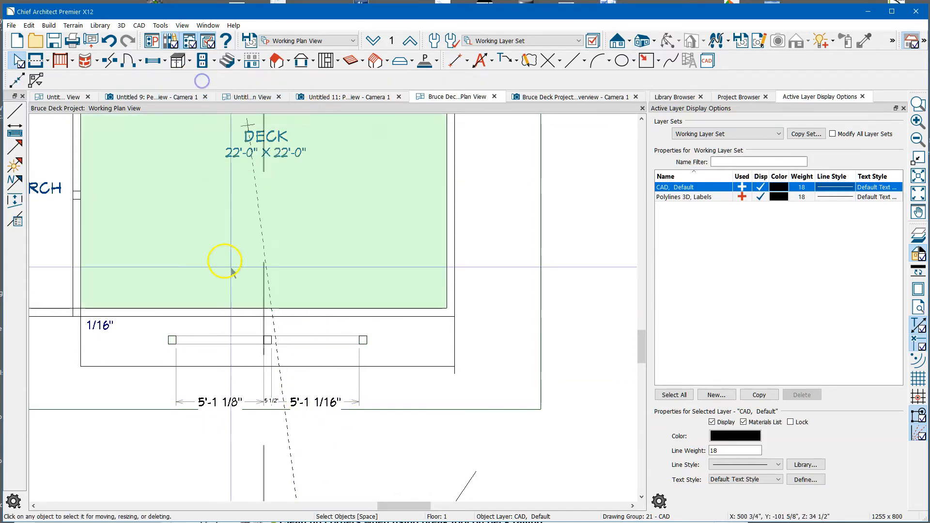
pyautogui.click(338, 312)
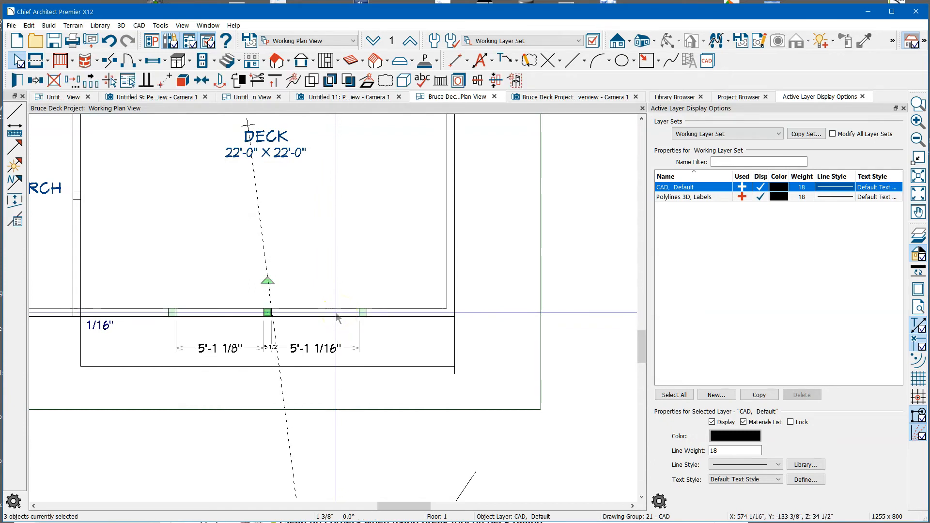
pyautogui.click(357, 349)
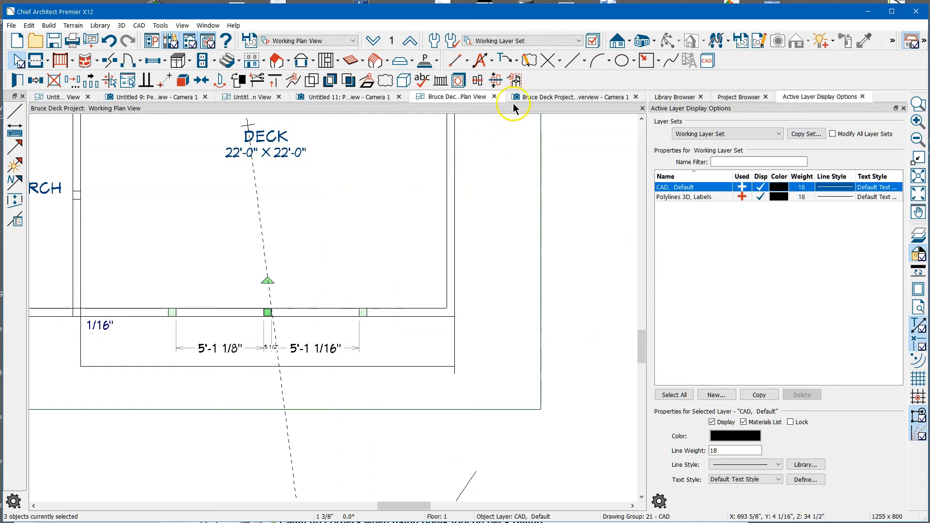
# Step: Examine the solid posts along the front deck railing from several angles in the 3D perspective overview
pyautogui.click(538, 97)
pyautogui.click(414, 303)
pyautogui.moveTo(362, 298); pyautogui.dragTo(363, 299)
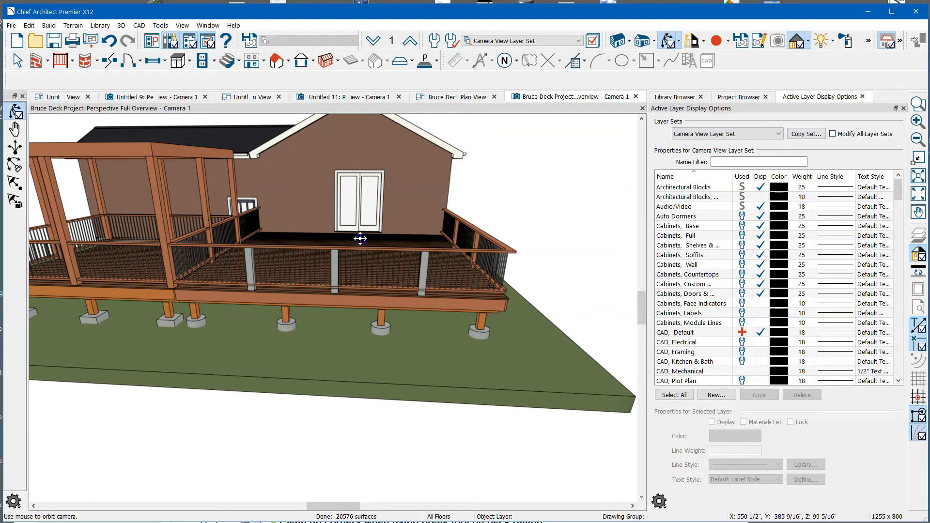
pyautogui.moveTo(315, 223); pyautogui.dragTo(241, 225)
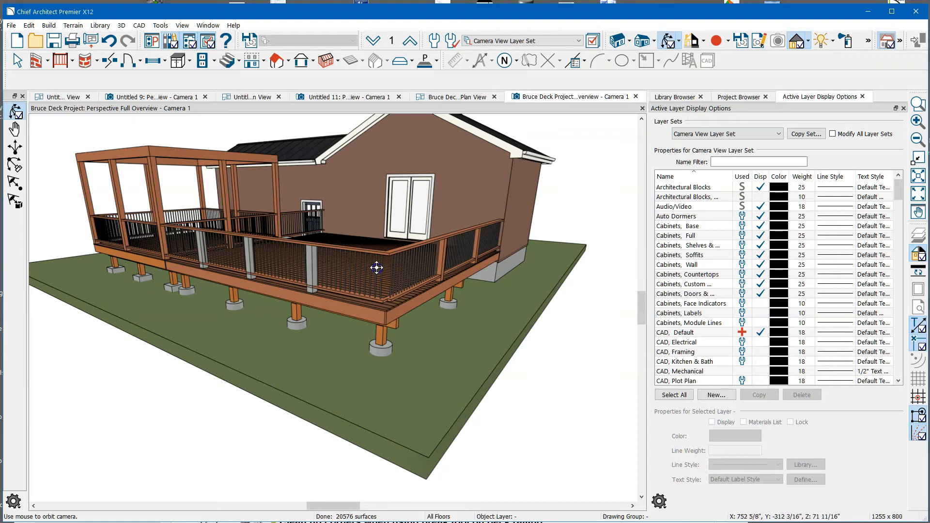
pyautogui.moveTo(346, 278); pyautogui.dragTo(415, 294)
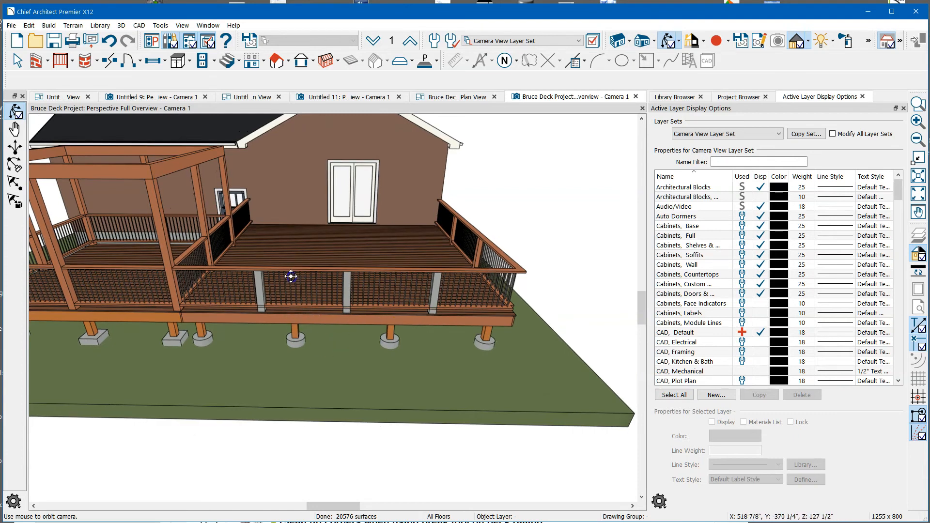
pyautogui.moveTo(450, 154); pyautogui.dragTo(430, 213)
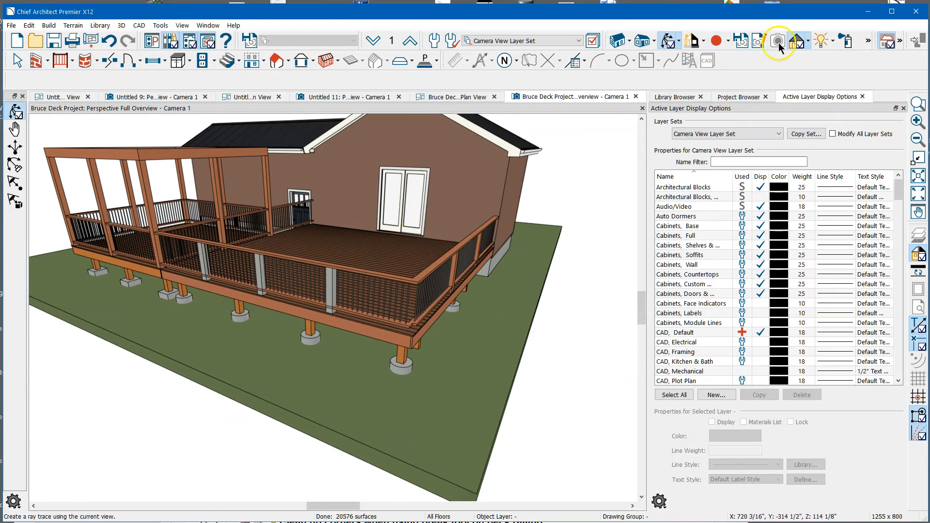
pyautogui.moveTo(384, 249)
pyautogui.mouseDown()
pyautogui.moveTo(404, 273)
pyautogui.moveTo(380, 266)
pyautogui.moveTo(419, 214)
pyautogui.moveTo(393, 268)
pyautogui.mouseUp()
pyautogui.scroll(3, 315, 297)
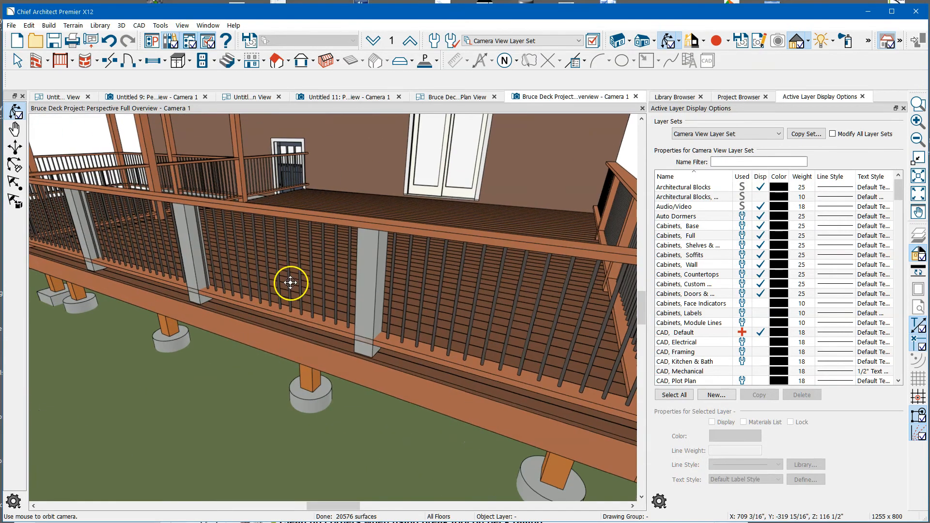
pyautogui.moveTo(291, 283); pyautogui.dragTo(365, 294)
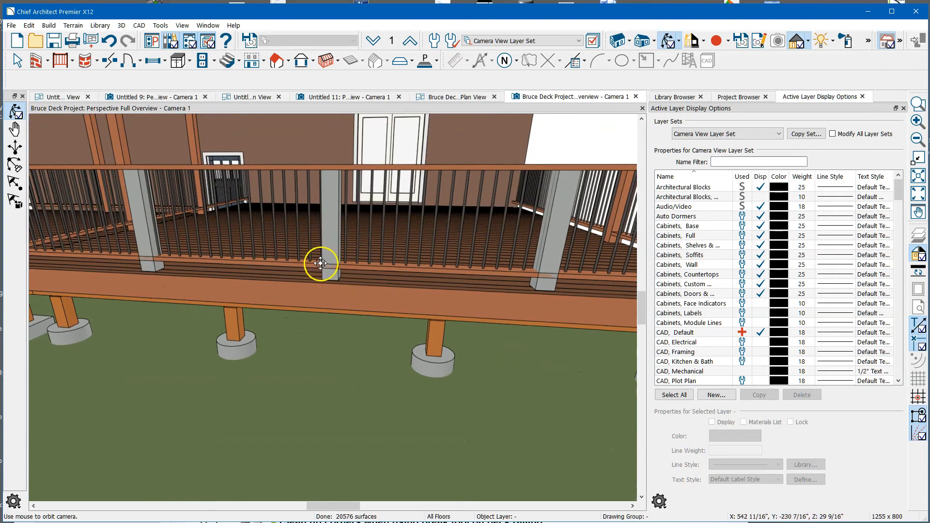
# Step: Review the whole deck, screened porch frame and front railing posts from above and from several sides in the 3D overview
pyautogui.scroll(-2, 359, 219)
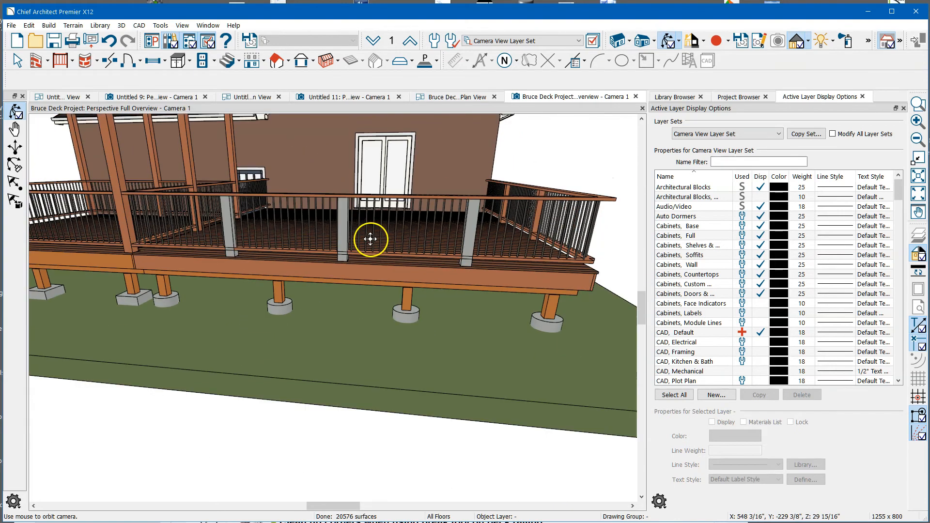
pyautogui.moveTo(451, 239); pyautogui.dragTo(304, 241)
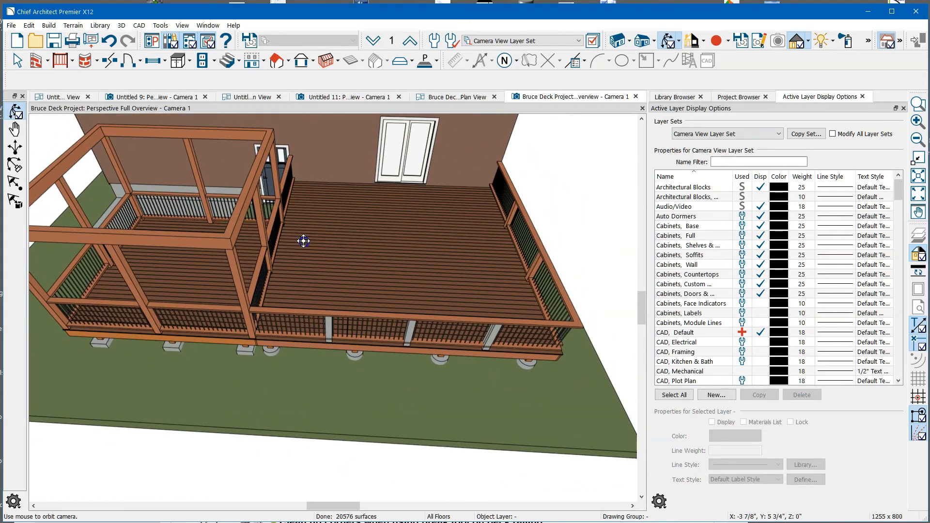
pyautogui.moveTo(319, 293); pyautogui.dragTo(394, 232)
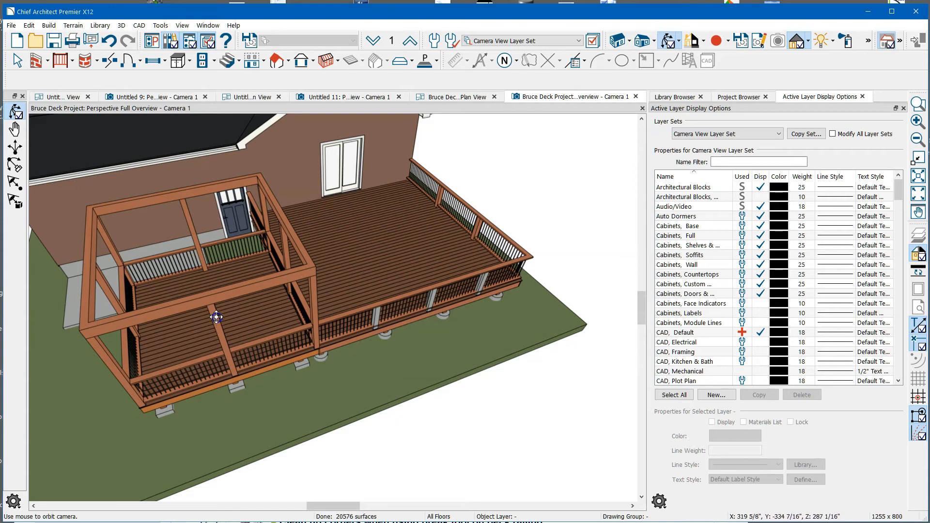
pyautogui.moveTo(358, 250); pyautogui.dragTo(305, 237)
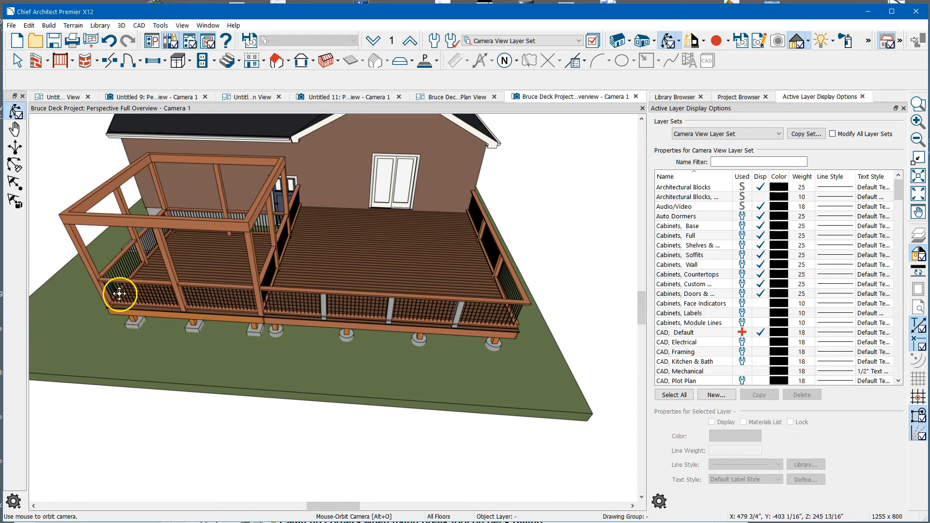
pyautogui.moveTo(254, 266)
pyautogui.mouseDown()
pyautogui.moveTo(224, 266)
pyautogui.moveTo(256, 263)
pyautogui.mouseUp()
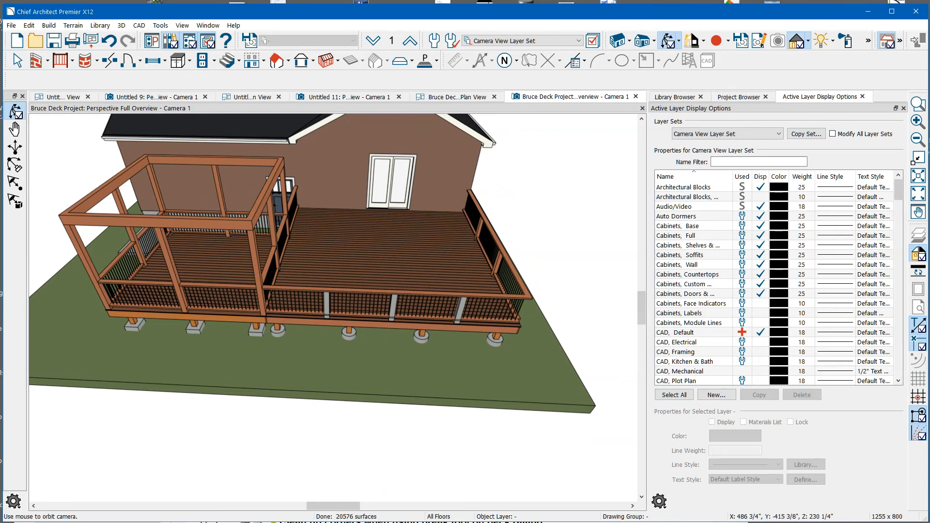
pyautogui.moveTo(322, 322); pyautogui.dragTo(362, 287)
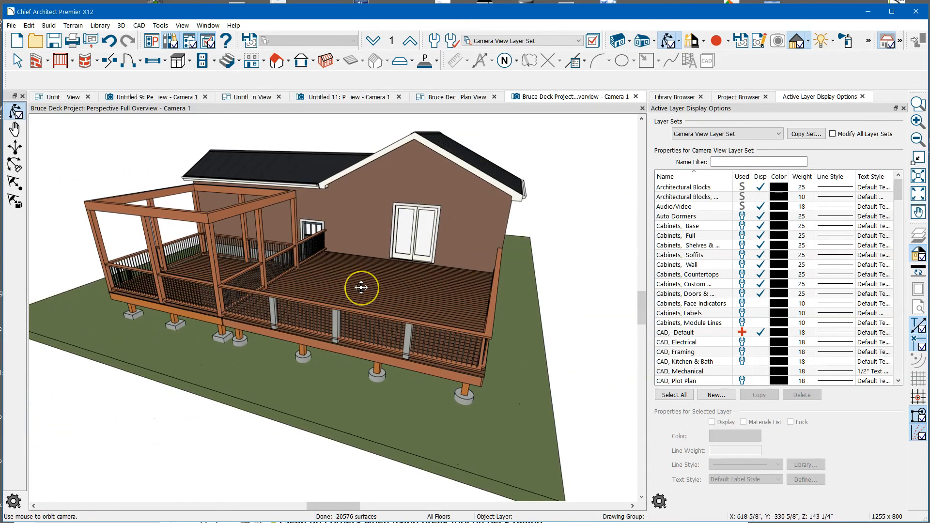
pyautogui.moveTo(426, 308); pyautogui.dragTo(299, 289)
pyautogui.moveTo(408, 298); pyautogui.dragTo(411, 310)
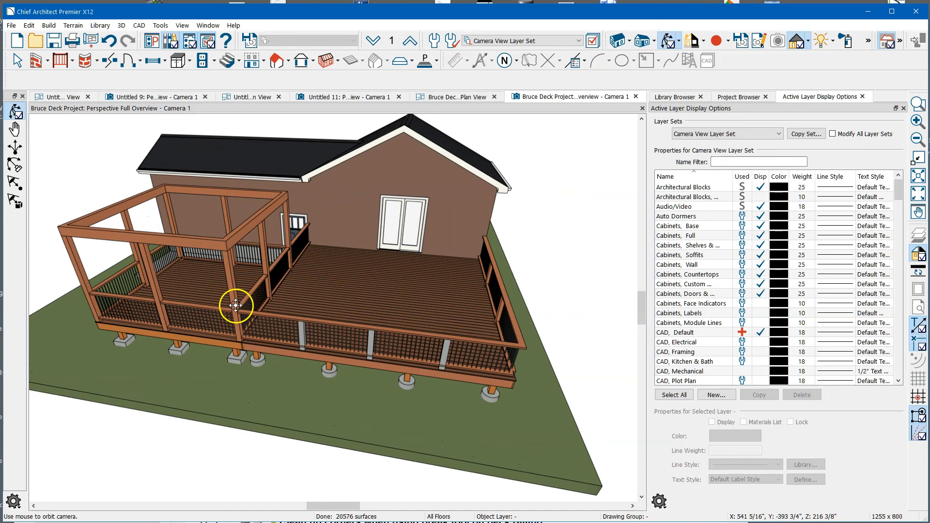
# Step: Inspect the railing corner where the screened porch meets the open deck up close, and the porch-side railing from a low angle
pyautogui.scroll(3, 248, 331)
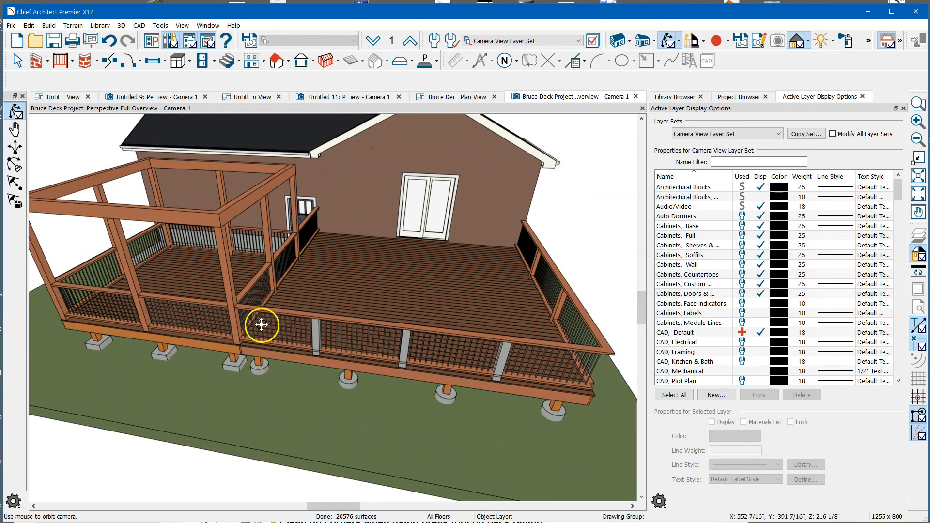
pyautogui.moveTo(282, 311); pyautogui.dragTo(263, 332)
pyautogui.moveTo(387, 356); pyautogui.dragTo(200, 310)
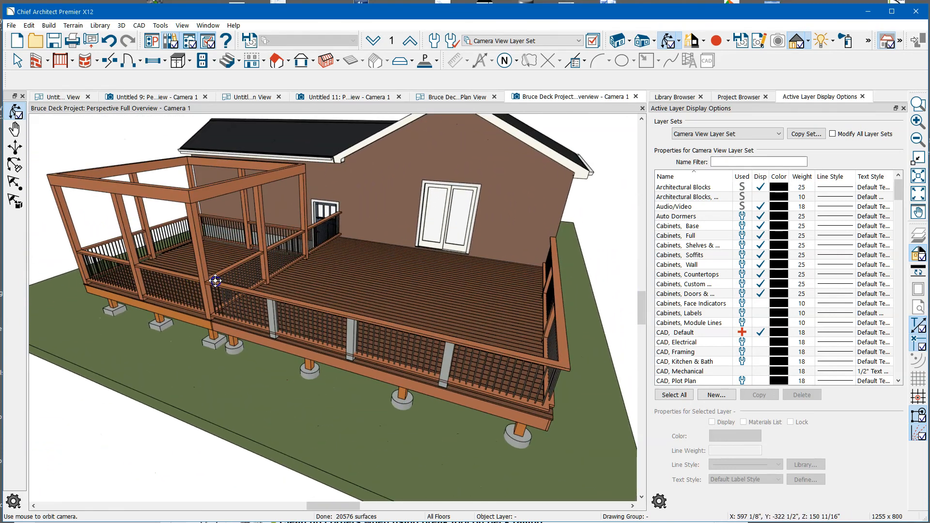
pyautogui.scroll(2, 212, 291)
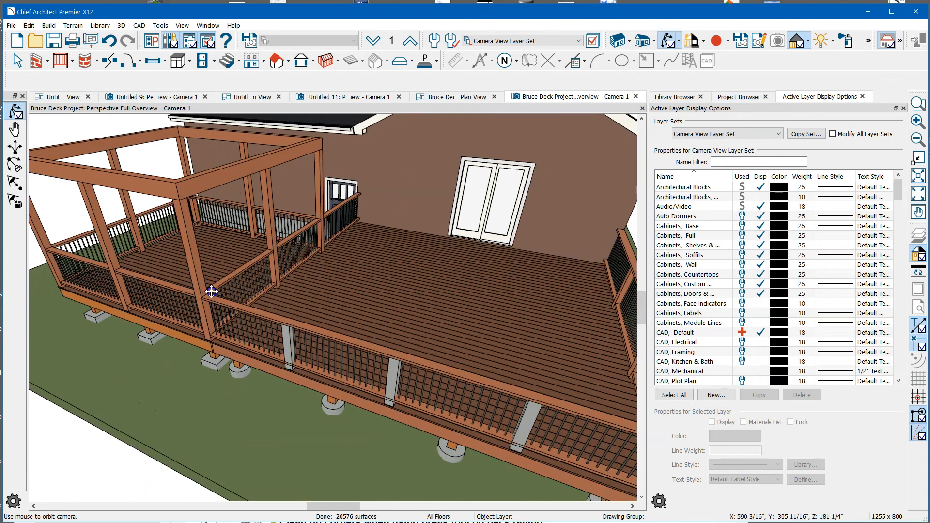
pyautogui.moveTo(209, 315); pyautogui.dragTo(224, 304)
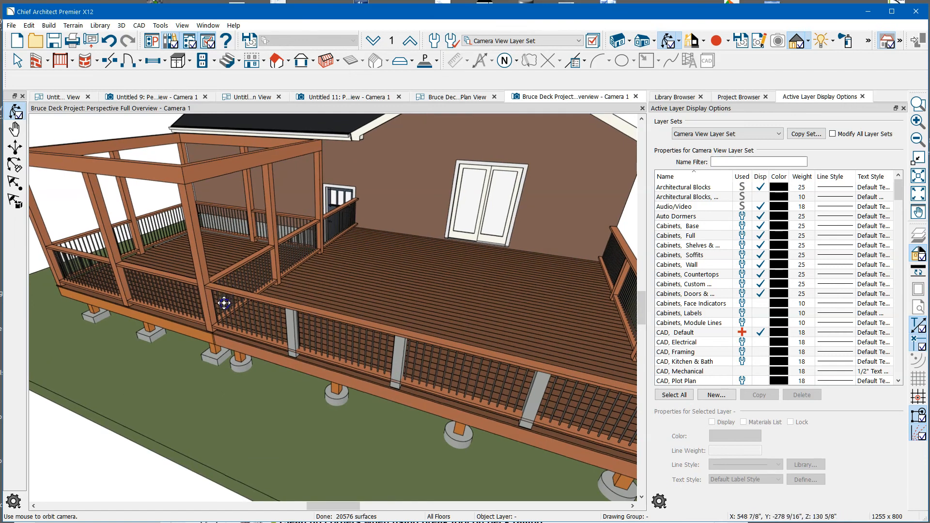
pyautogui.moveTo(244, 337); pyautogui.dragTo(382, 289)
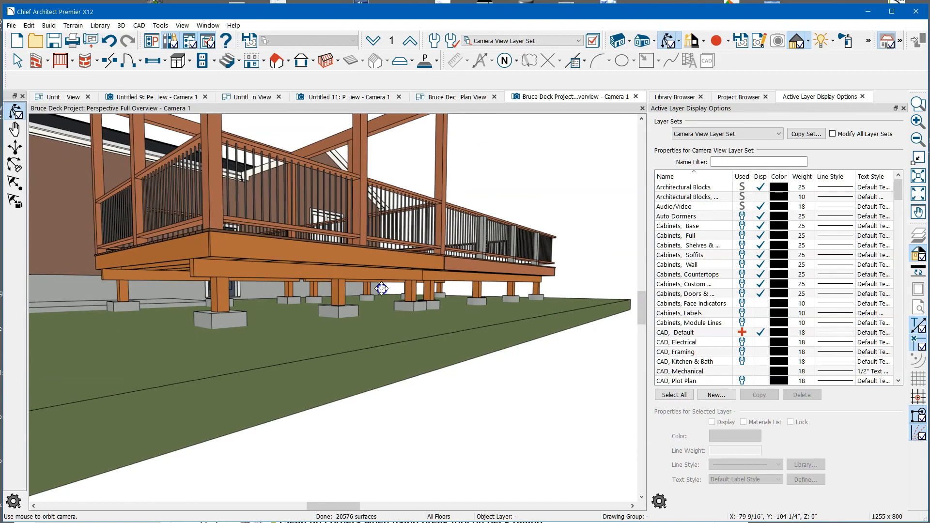